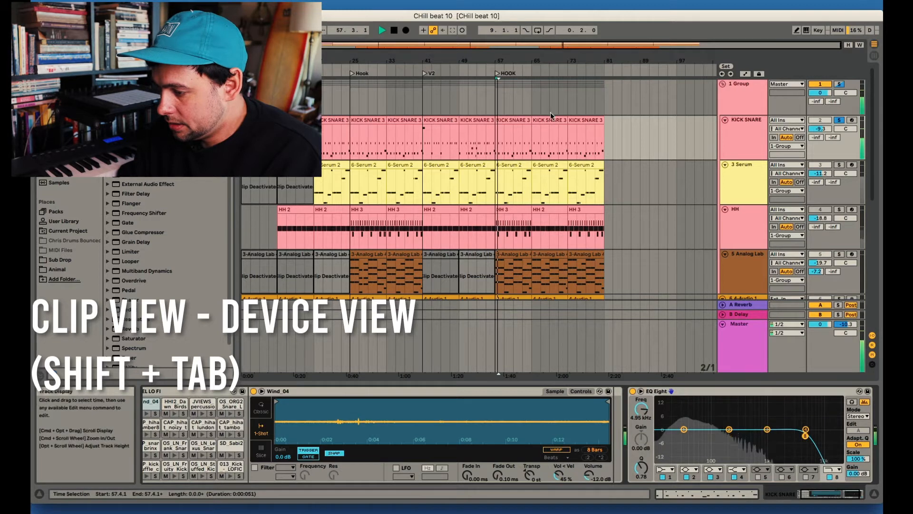
# Open the KICK SNARE clip at the last HOOK marker and switch back and forth between its clip view and device view
pyautogui.doubleClick(516, 121)
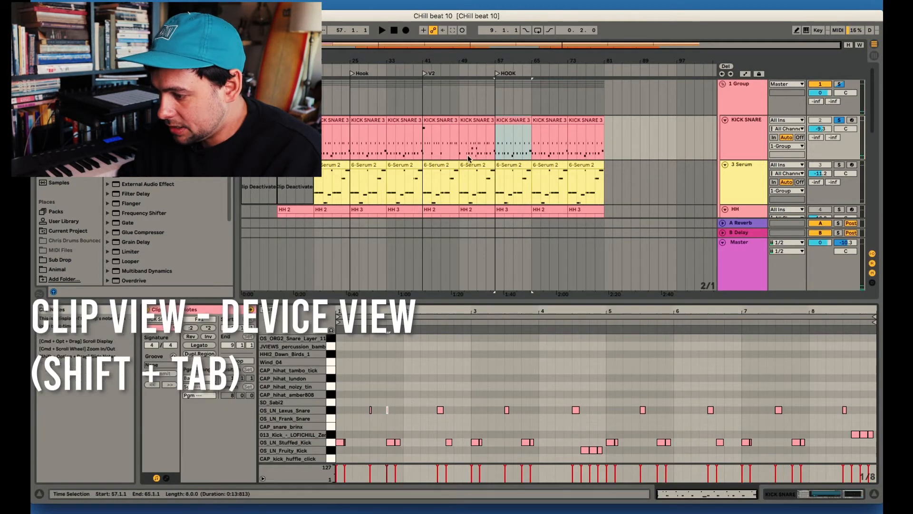
pyautogui.press('space')
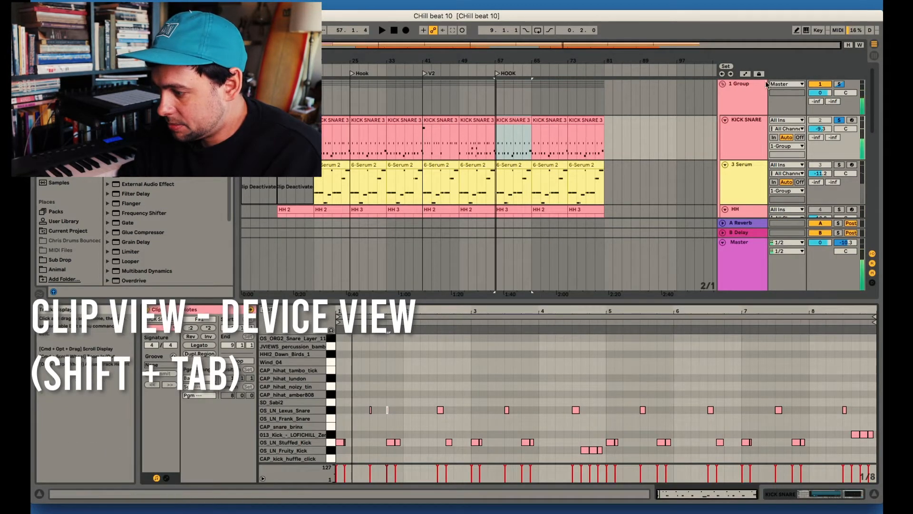
pyautogui.hotkey('shift', 'Tab')
pyautogui.hotkey('shift', 'Tab')
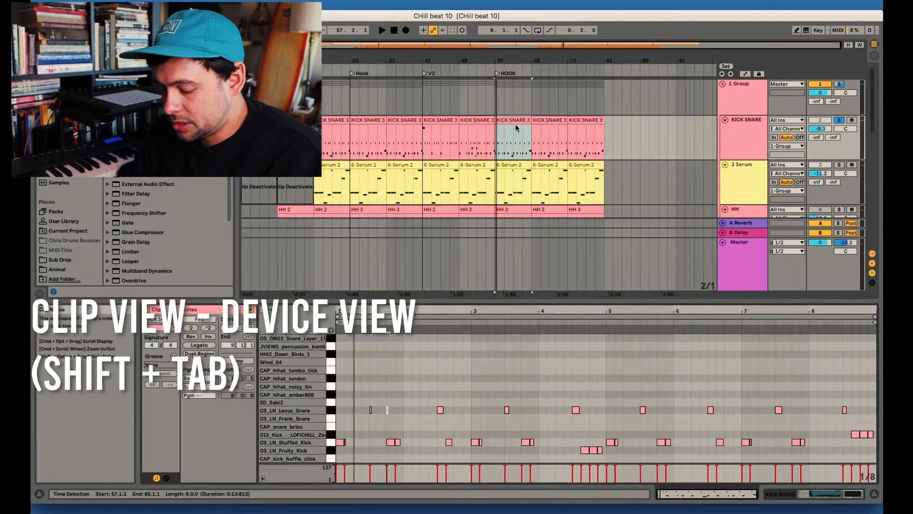
pyautogui.hotkey('shift', 'Tab')
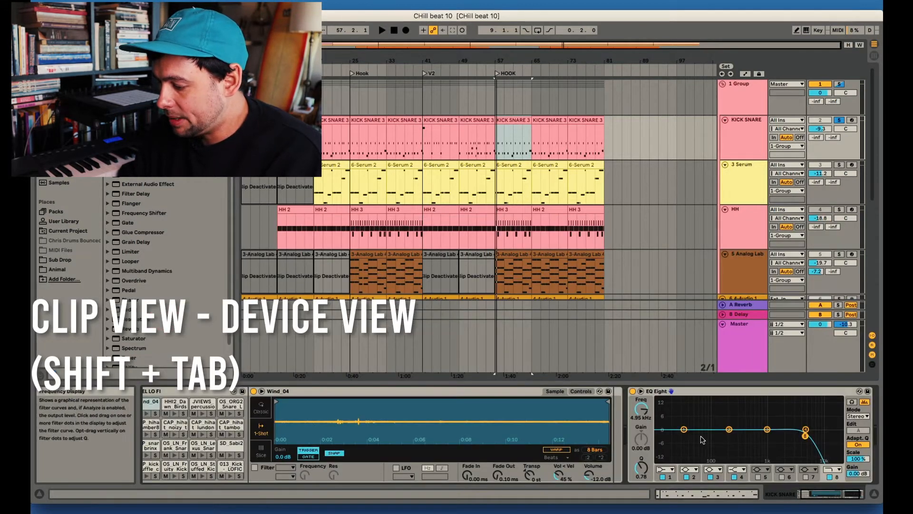
pyautogui.hotkey('shift', 'Tab')
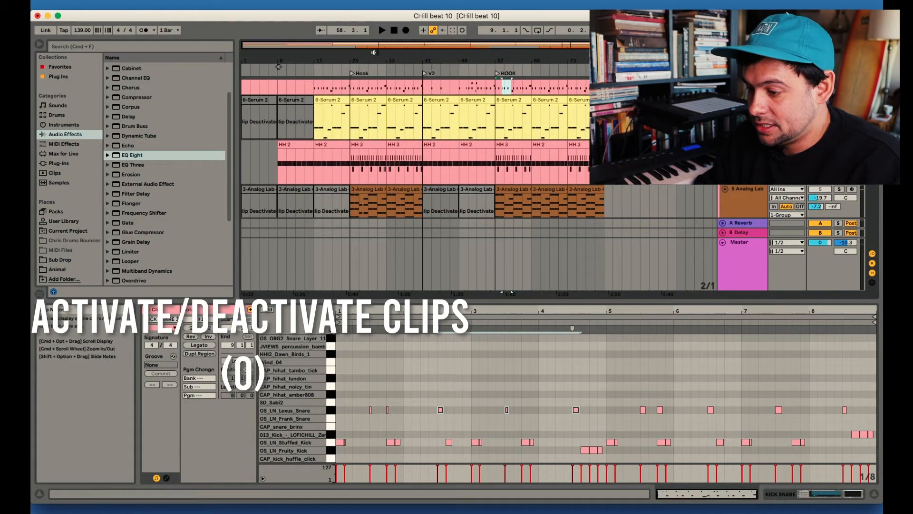
# Activate the first two deactivated 6-Serum 2 clips on the 3 Serum track
pyautogui.click(259, 100)
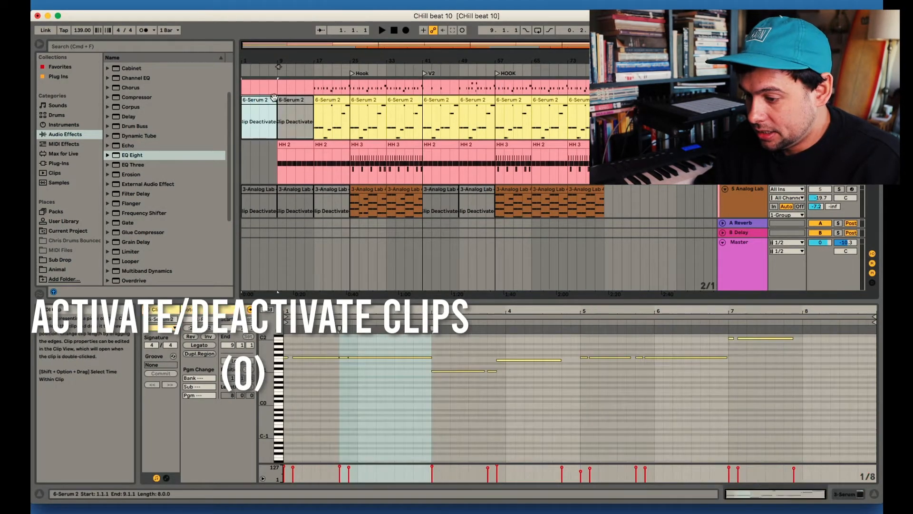
pyautogui.keyDown('shift'); pyautogui.click(291, 98); pyautogui.keyUp('shift')
pyautogui.press('0')
# Activate the first three Analog Lab clips and the two deactivated Analog Lab clips in the V2 section
pyautogui.click(259, 195)
pyautogui.keyDown('shift'); pyautogui.click(323, 193); pyautogui.keyUp('shift')
pyautogui.press('0')
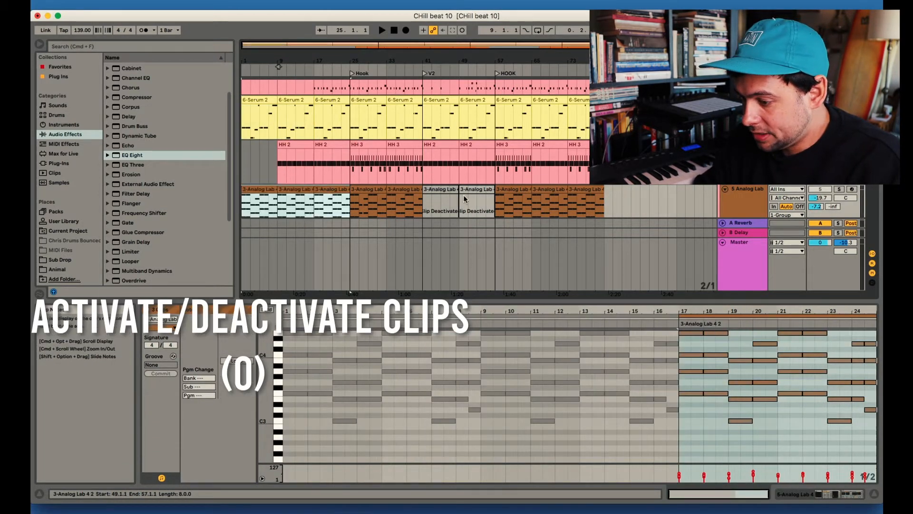
pyautogui.click(440, 192)
pyautogui.keyDown('shift'); pyautogui.click(477, 192); pyautogui.keyUp('shift')
pyautogui.press('0')
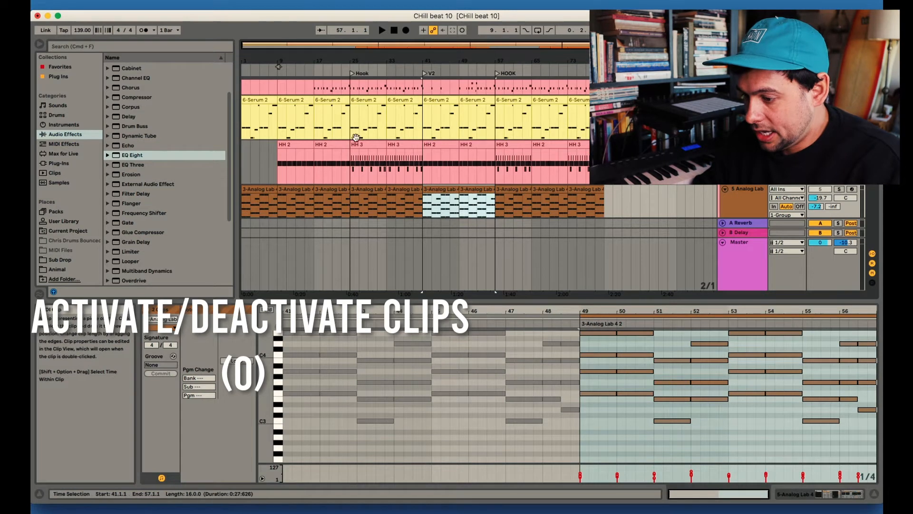
# Return the song position to the start and play the arrangement
pyautogui.scroll(3, 356, 137)
pyautogui.doubleClick(394, 31)
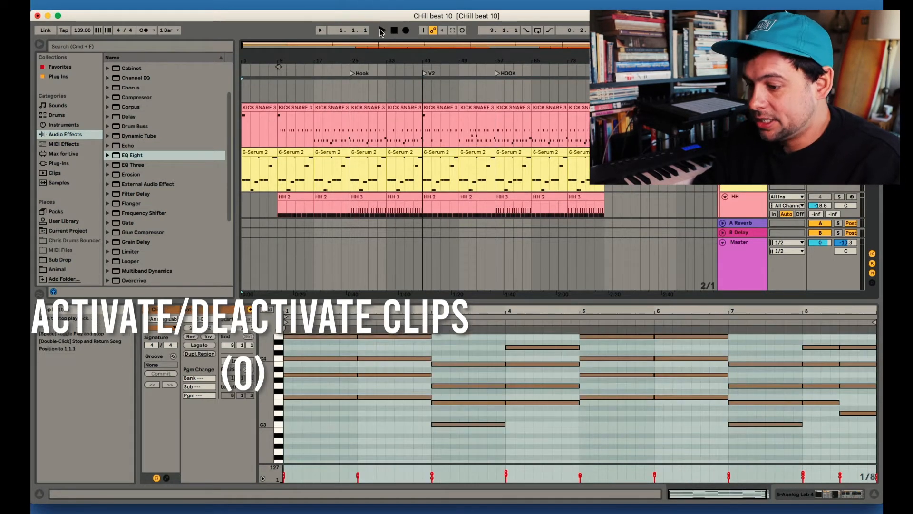
pyautogui.click(380, 31)
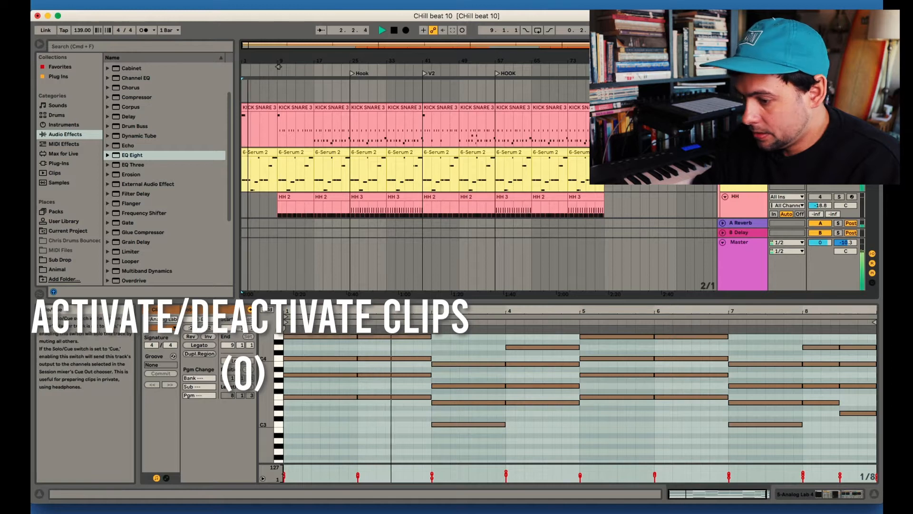
# Stop playback, deactivate the first two 6-Serum 2 clips, and briefly play the arrangement from bar 9
pyautogui.click(255, 151)
pyautogui.press('space')
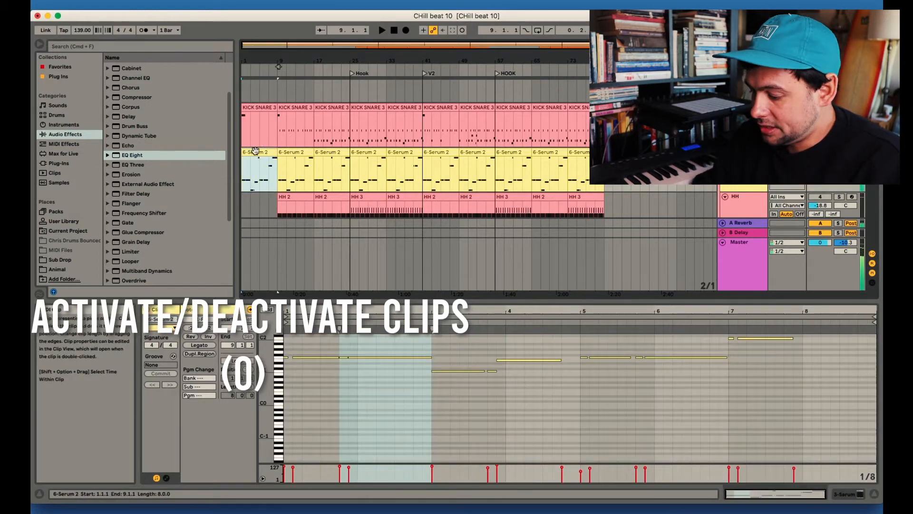
pyautogui.press('0')
pyautogui.click(286, 155)
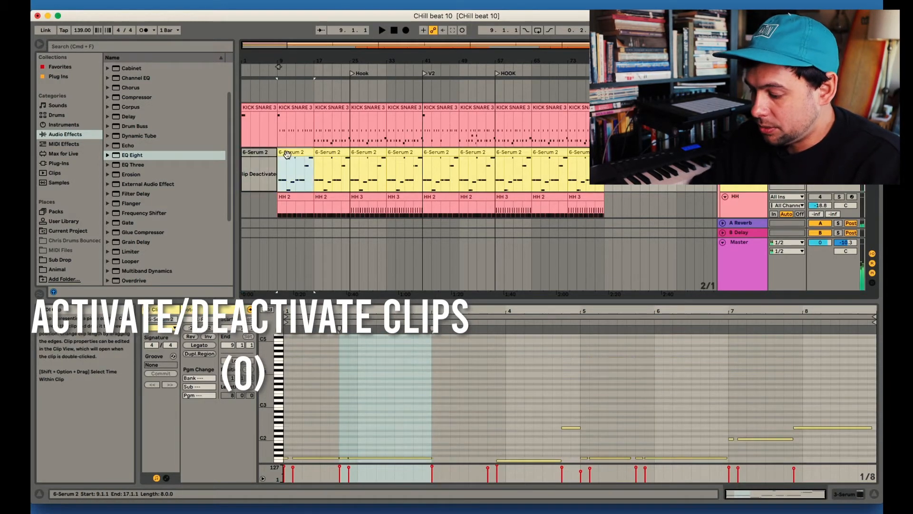
pyautogui.press('space')
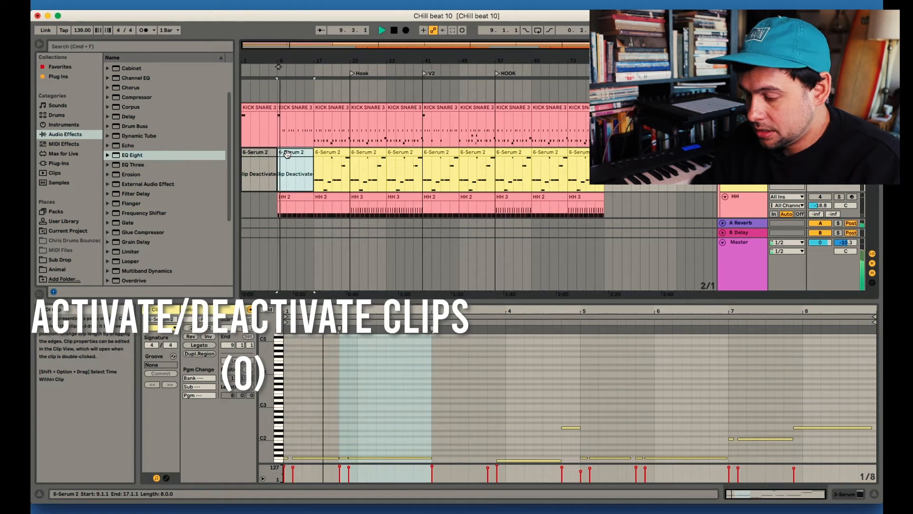
pyautogui.press('space')
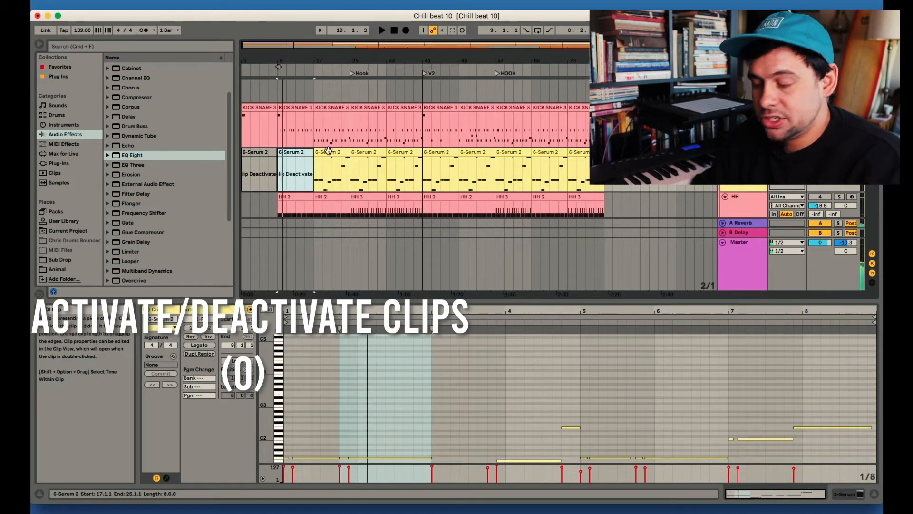
# Deactivate and reactivate the 6-Serum 2 clip that starts at the V2 marker
pyautogui.click(438, 155)
pyautogui.keyDown('shift'); pyautogui.click(470, 153); pyautogui.keyUp('shift')
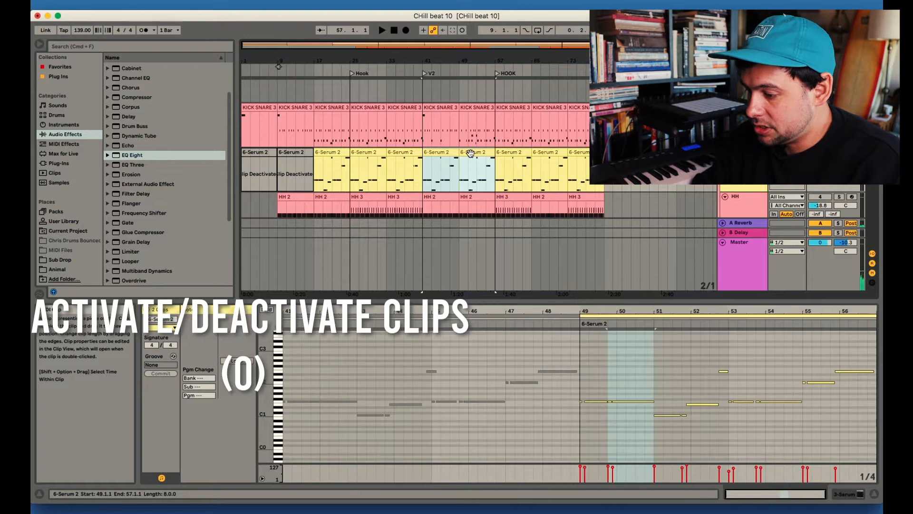
pyautogui.click(438, 155)
pyautogui.press('0')
pyautogui.click(408, 170)
pyautogui.click(438, 152)
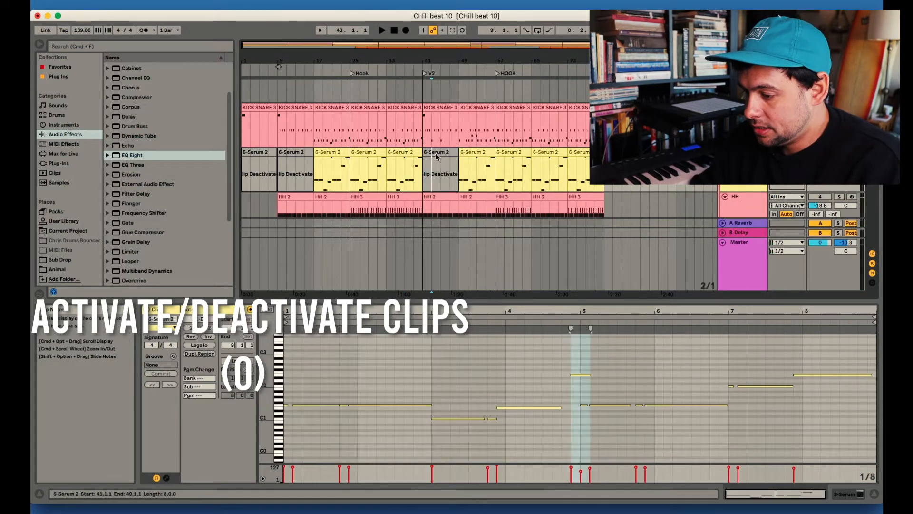
# Play from bar 39, deactivate the 6-Serum 2 clip at the V2 marker during playback, and stop
pyautogui.click(415, 170)
pyautogui.press('space')
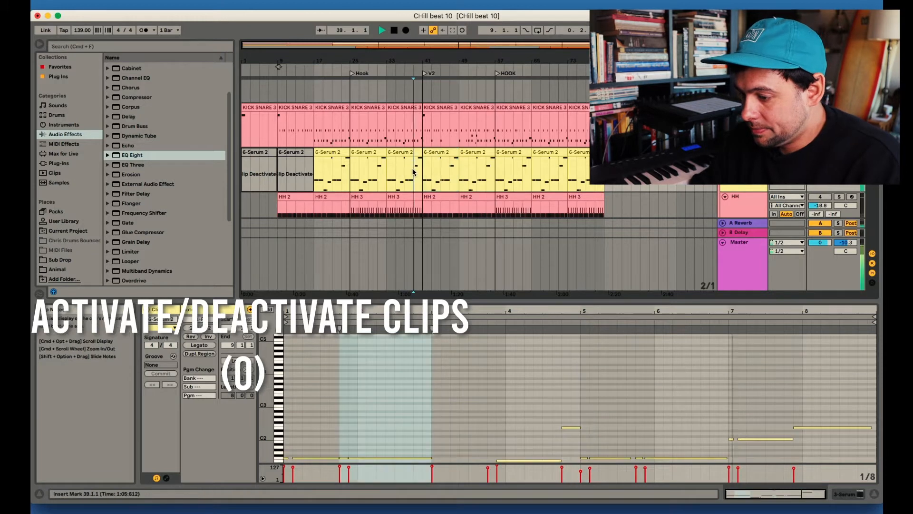
pyautogui.click(438, 156)
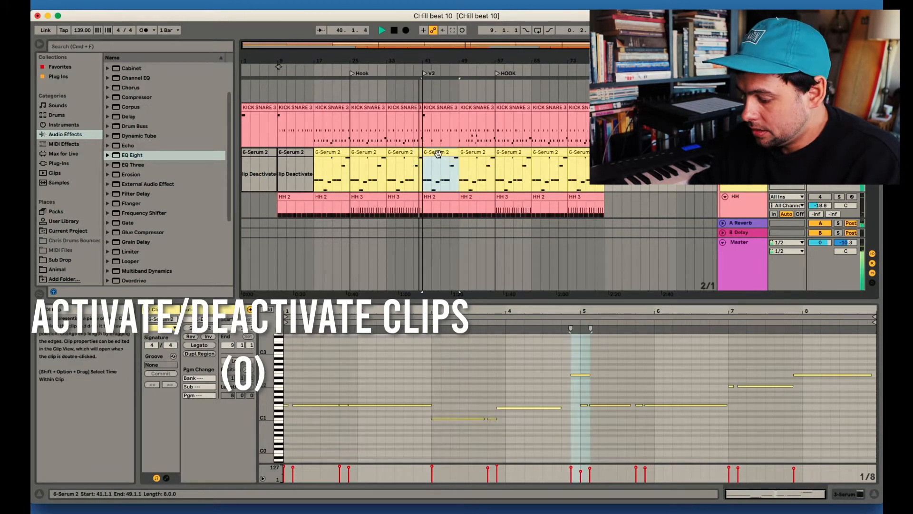
pyautogui.press('0')
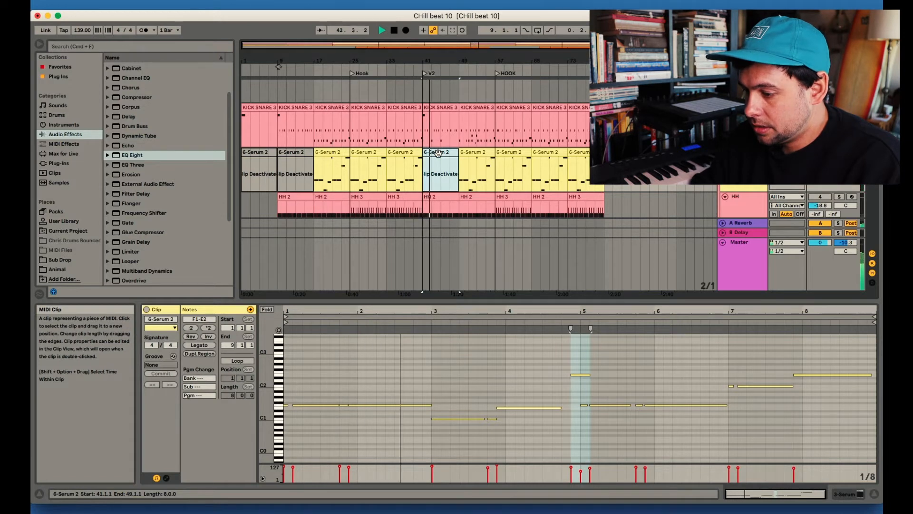
pyautogui.press('space')
# Open the KICK SNARE clip at the last HOOK marker, followed by the HH 3 clip at bar 33, in the note editor
pyautogui.click(520, 112)
pyautogui.click(413, 389)
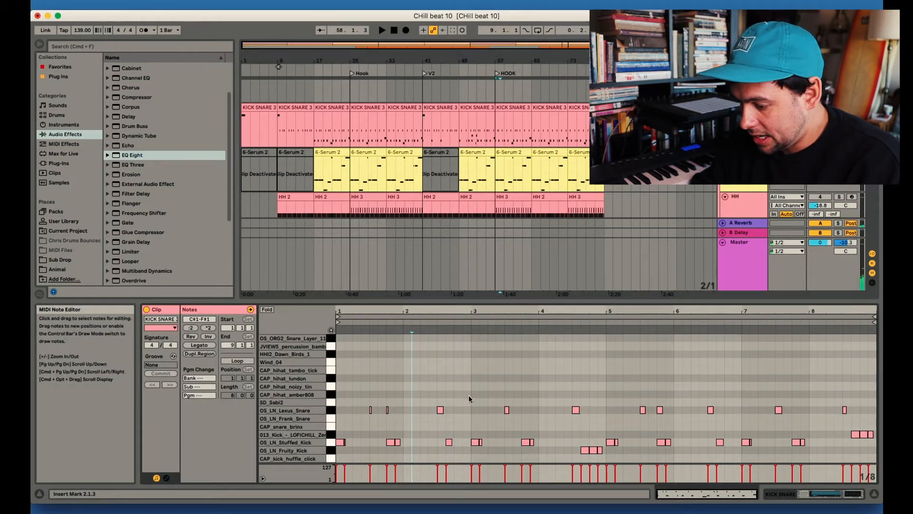
pyautogui.scroll(-2, 401, 190)
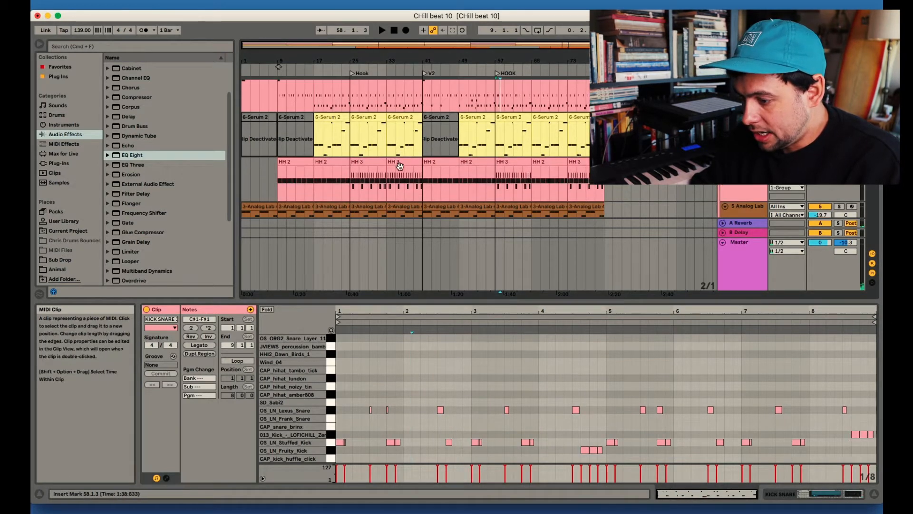
pyautogui.click(401, 163)
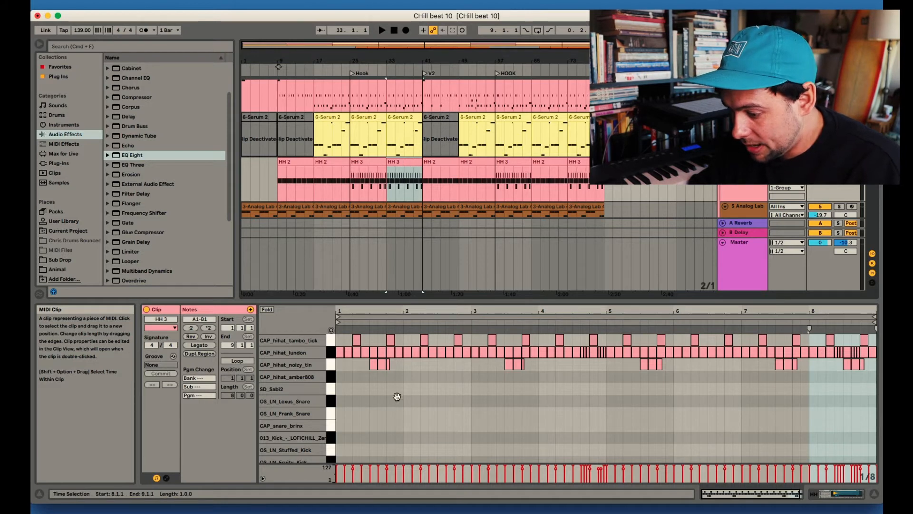
# Solo the HH track and play the HH 3 clip from its first bar to hear the hi-hats
pyautogui.click(365, 388)
pyautogui.click(839, 162)
pyautogui.press('space')
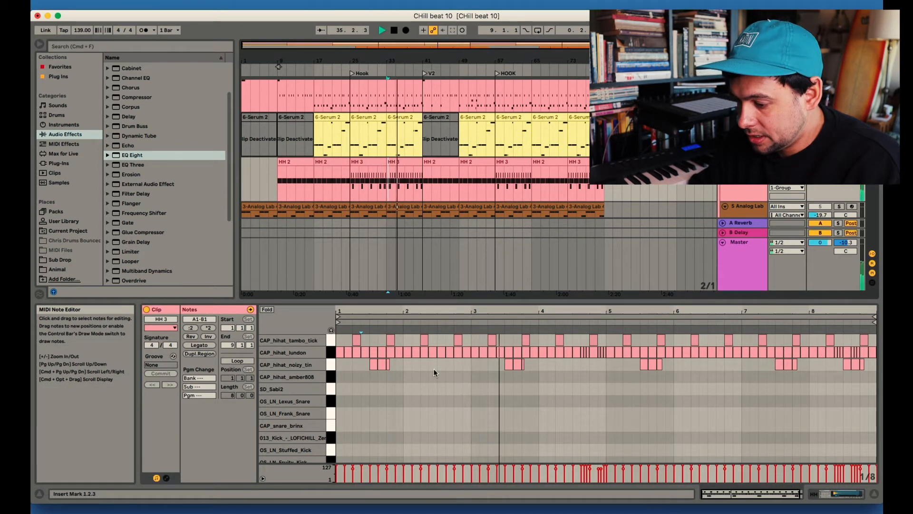
pyautogui.press('space')
# Deactivate all CAP_hihat_tambo_tick and CAP_hihat_noizy_tin notes in the HH 3 clip, and reactivate the noizy_tin notes in bar 3
pyautogui.moveTo(343, 335); pyautogui.dragTo(873, 327)
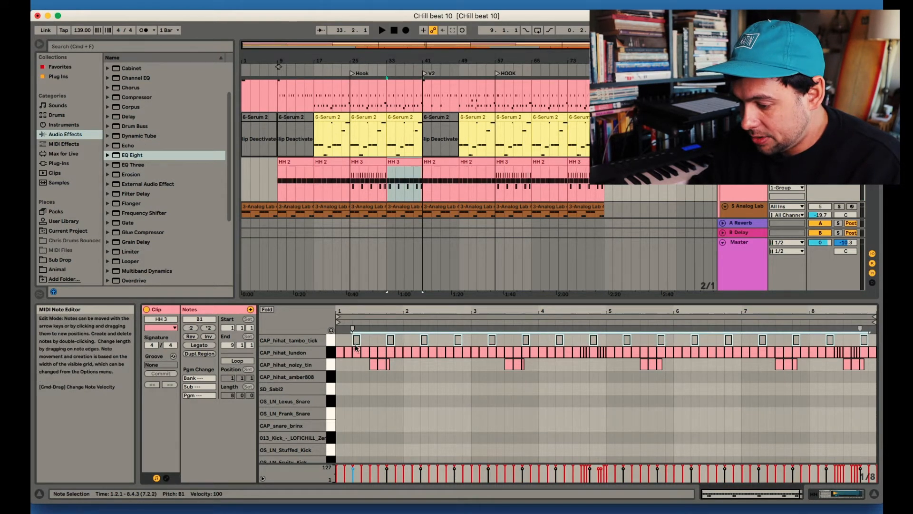
pyautogui.moveTo(356, 347); pyautogui.dragTo(869, 366)
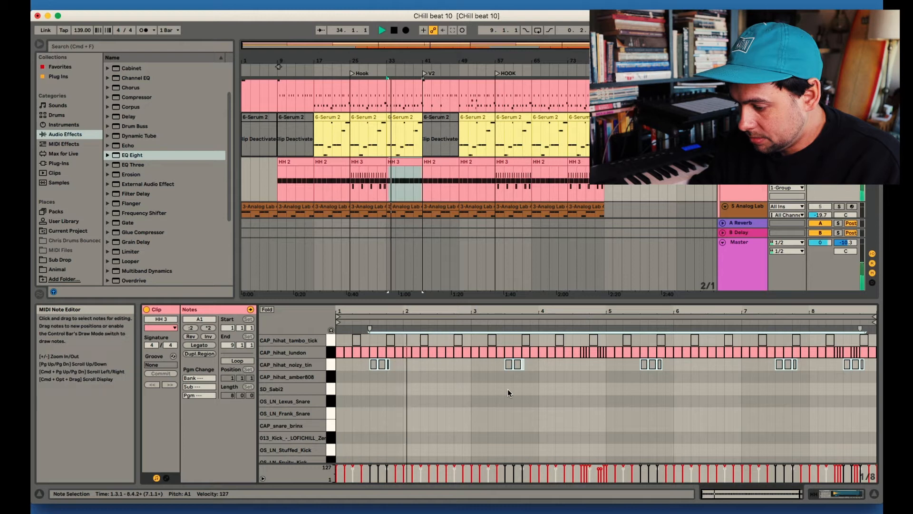
pyautogui.click(501, 375)
pyautogui.moveTo(494, 370); pyautogui.dragTo(545, 364)
pyautogui.press('0')
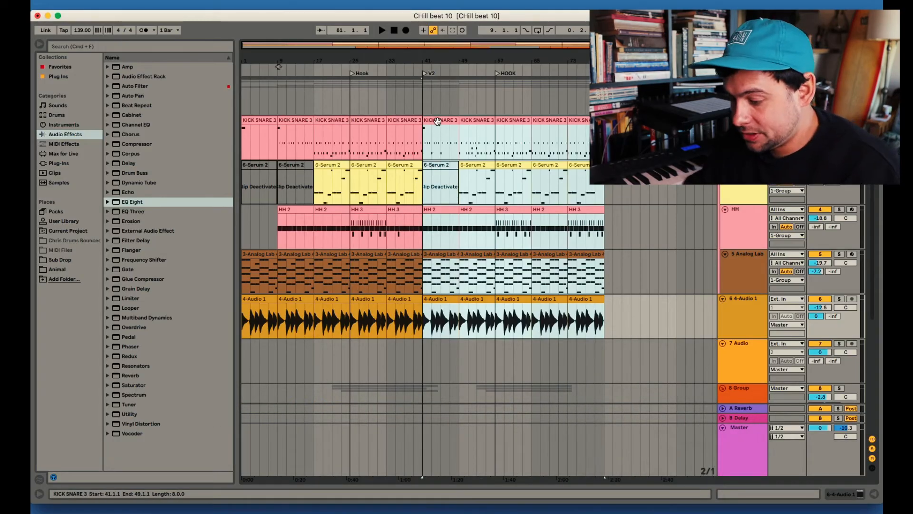
# Try to make room at V2 by moving the selected clips from bar 41 to bar 49, and undo the move
pyautogui.moveTo(438, 121); pyautogui.dragTo(475, 129)
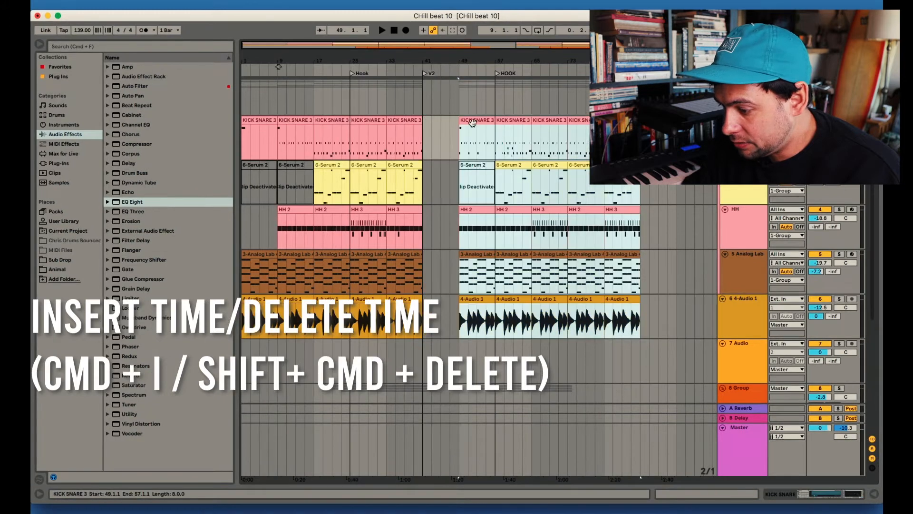
pyautogui.scroll(-5, 437, 255)
pyautogui.scroll(-3, 436, 255)
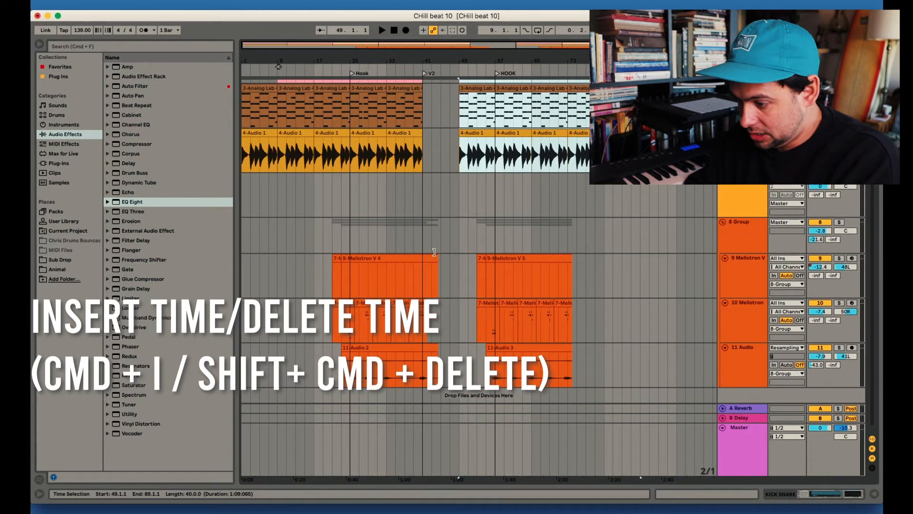
pyautogui.scroll(3, 435, 255)
pyautogui.scroll(-4, 434, 254)
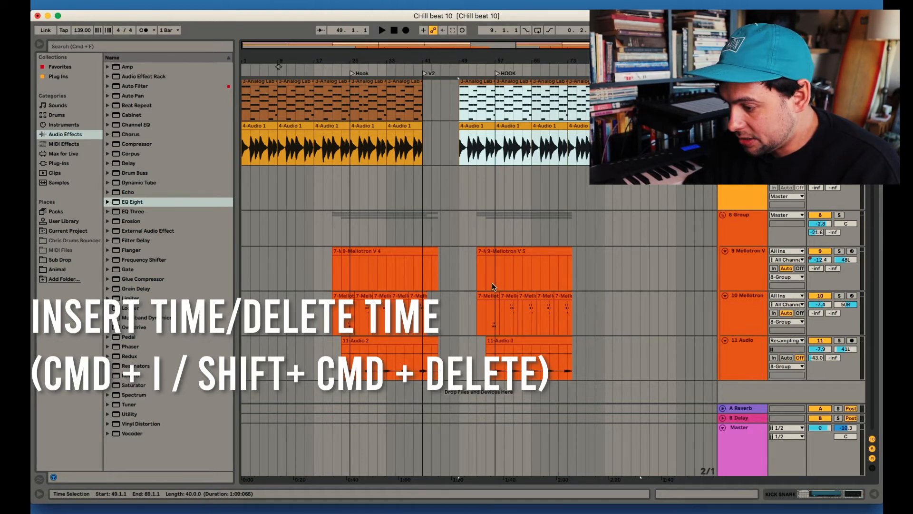
pyautogui.press('super+i')
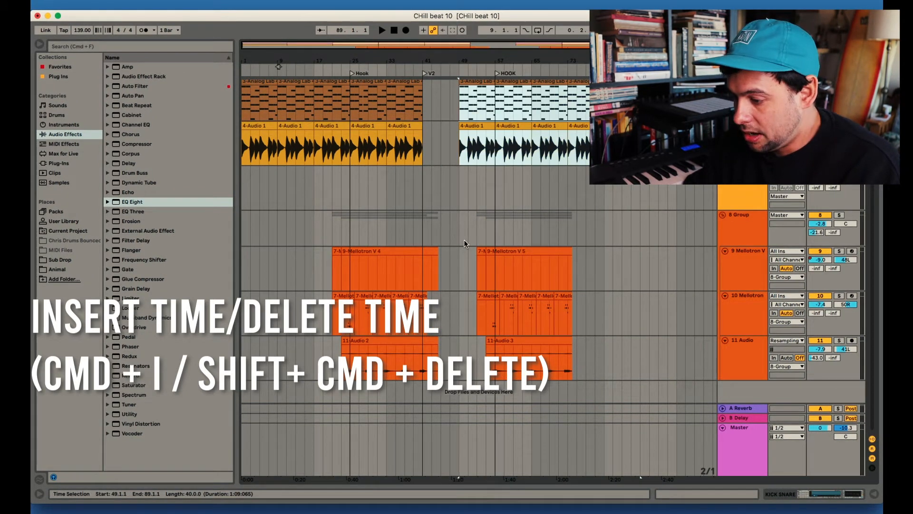
pyautogui.press('super+z')
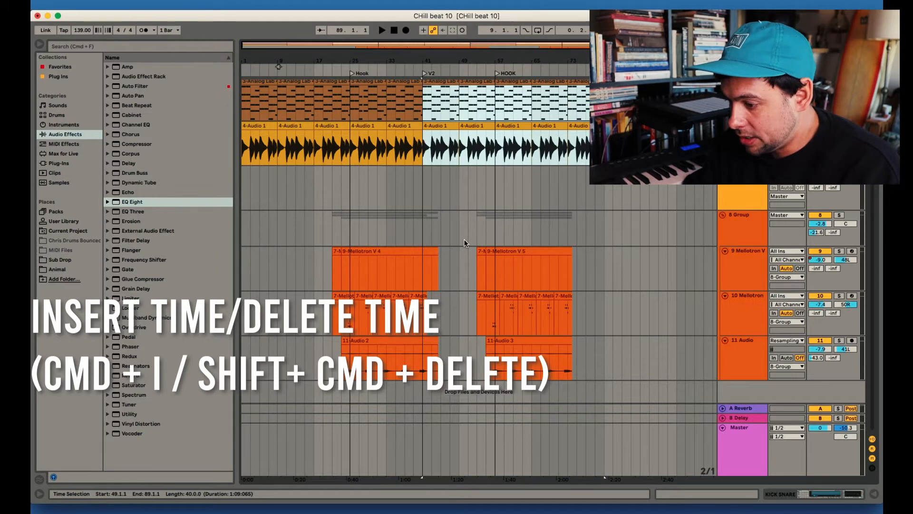
# Insert 4 bars of time into the whole arrangement at bar 41
pyautogui.click(421, 146)
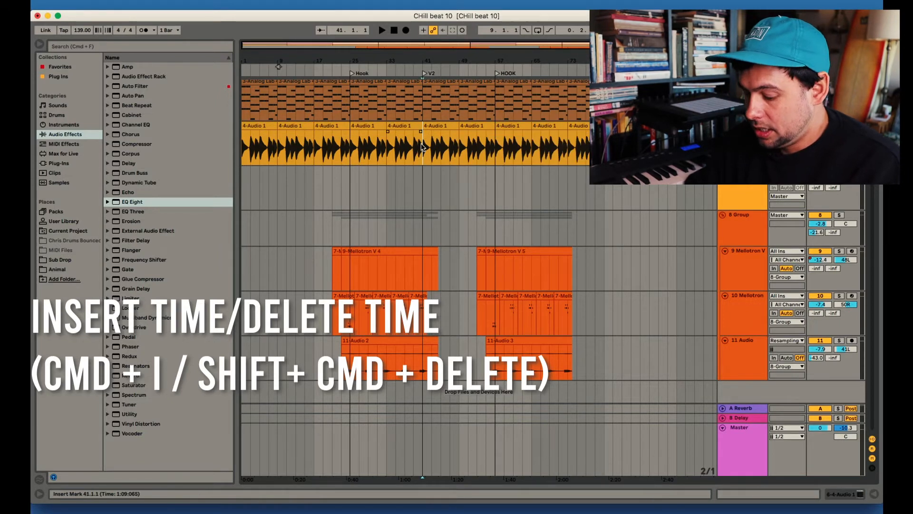
pyautogui.press('super+i')
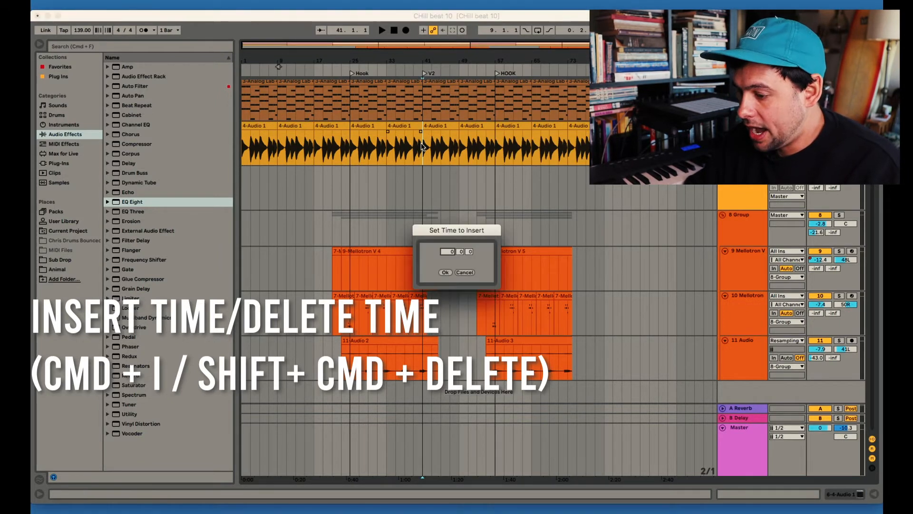
pyautogui.moveTo(454, 230); pyautogui.dragTo(459, 166)
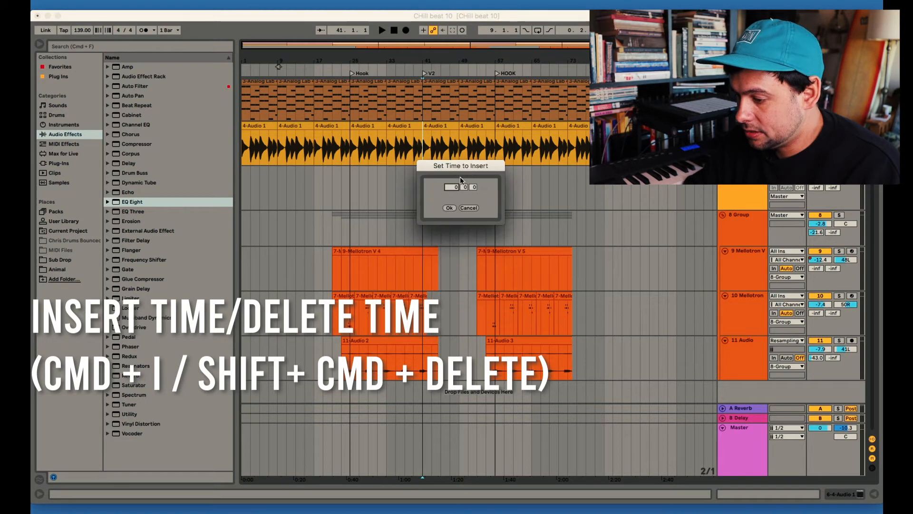
pyautogui.click(449, 208)
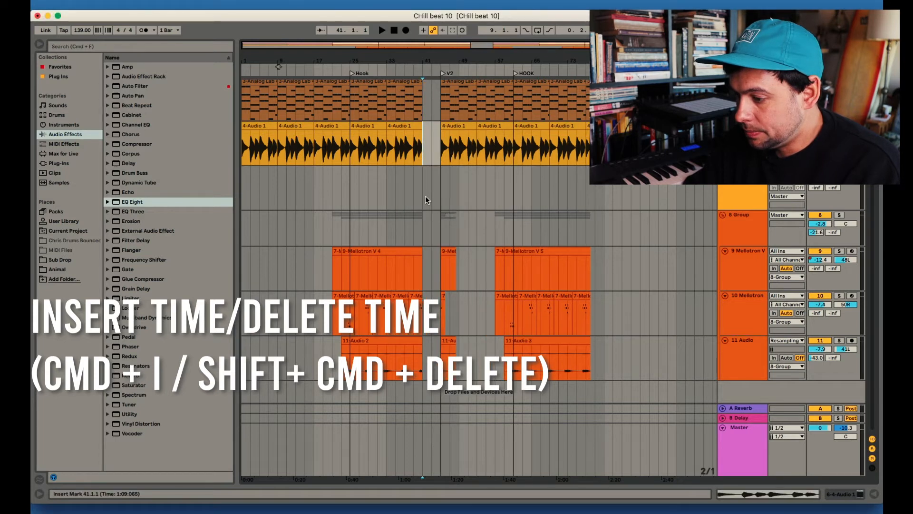
# Delete the four-bar gap of time starting at bar 41 from the whole arrangement
pyautogui.moveTo(427, 47); pyautogui.dragTo(452, 79)
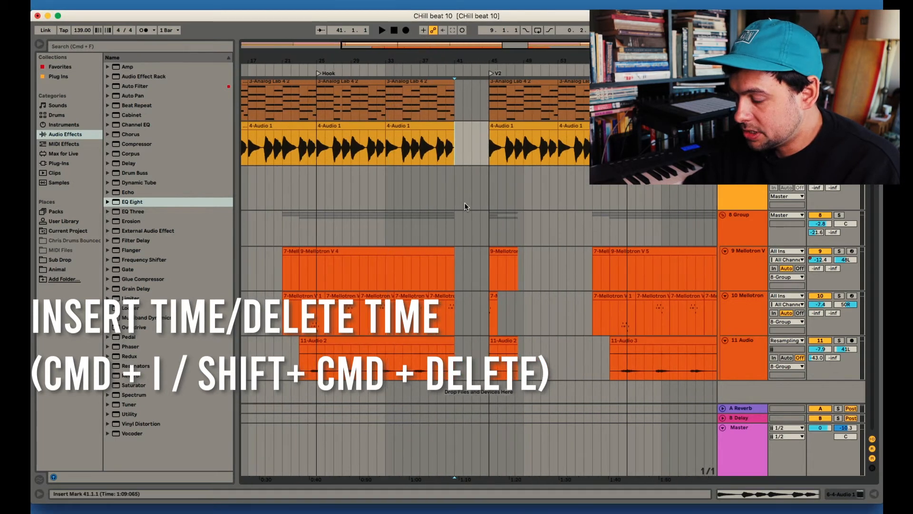
pyautogui.press('shift+super+BackSpace')
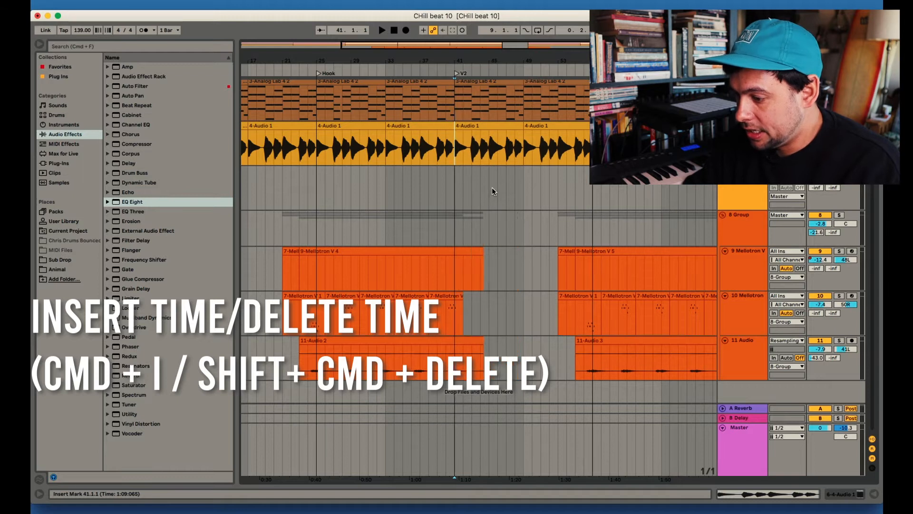
# Insert 8 bars of time into the whole arrangement at bar 41, where V2 starts
pyautogui.hscroll(5, 484, 168)
pyautogui.scroll(1, 484, 171)
pyautogui.click(375, 175)
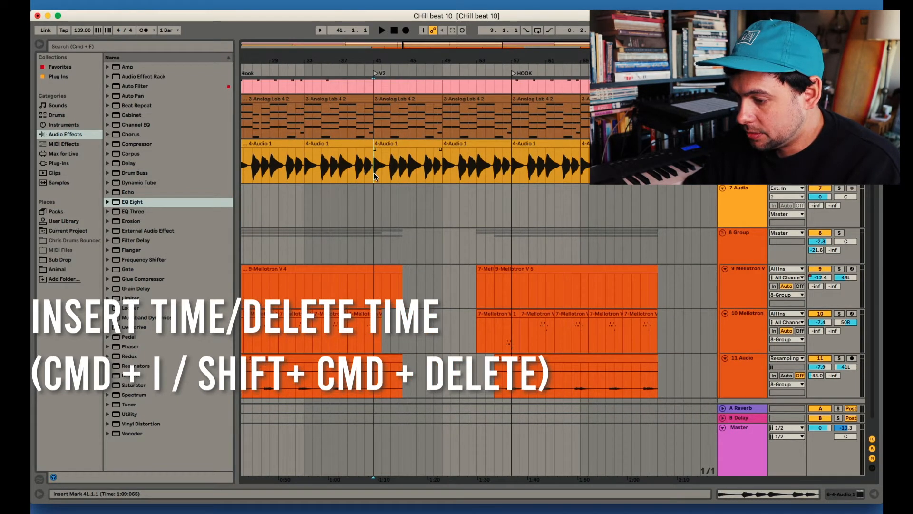
pyautogui.moveTo(373, 197); pyautogui.dragTo(435, 199)
pyautogui.click(372, 199)
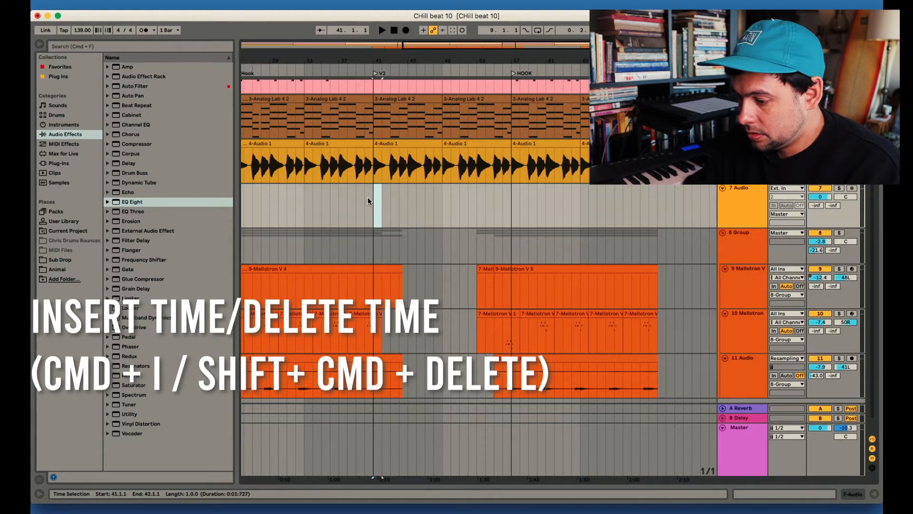
pyautogui.press('super+i')
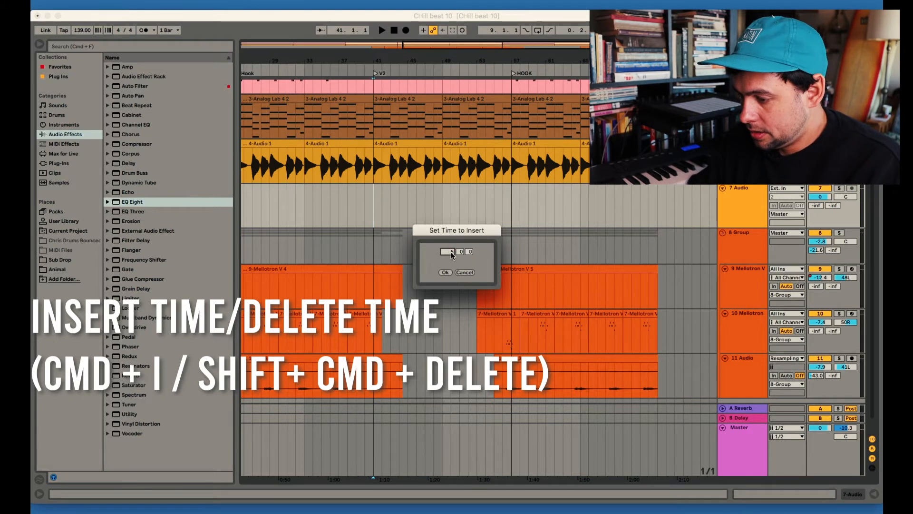
pyautogui.click(445, 271)
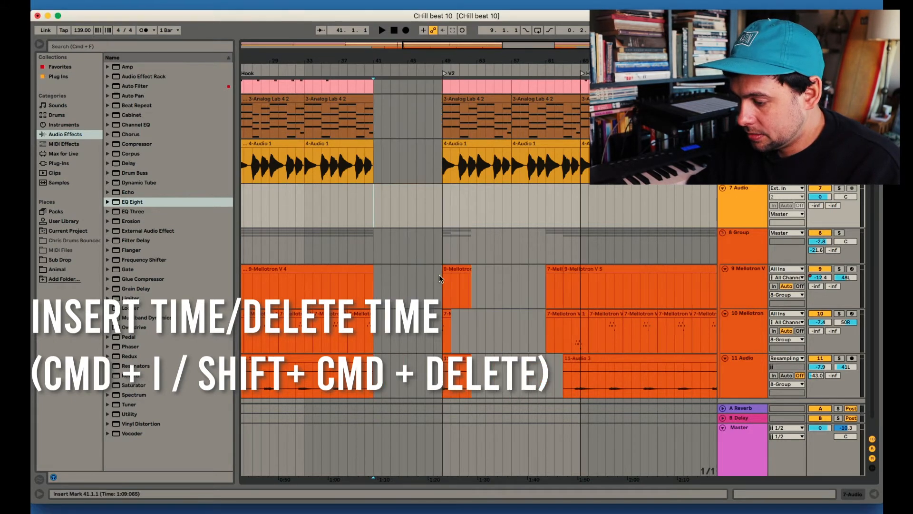
# Undo the last time insertion at V2
pyautogui.scroll(5, 424, 192)
pyautogui.scroll(-5, 424, 192)
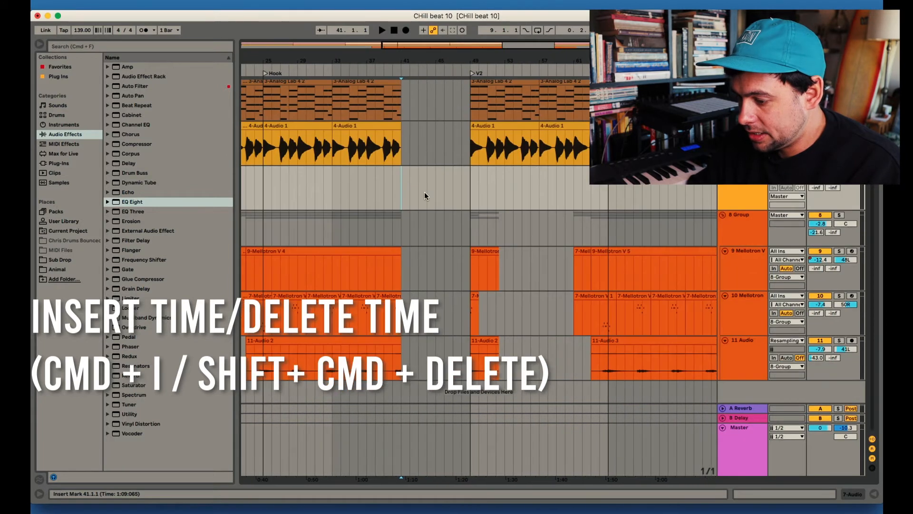
pyautogui.scroll(3, 425, 192)
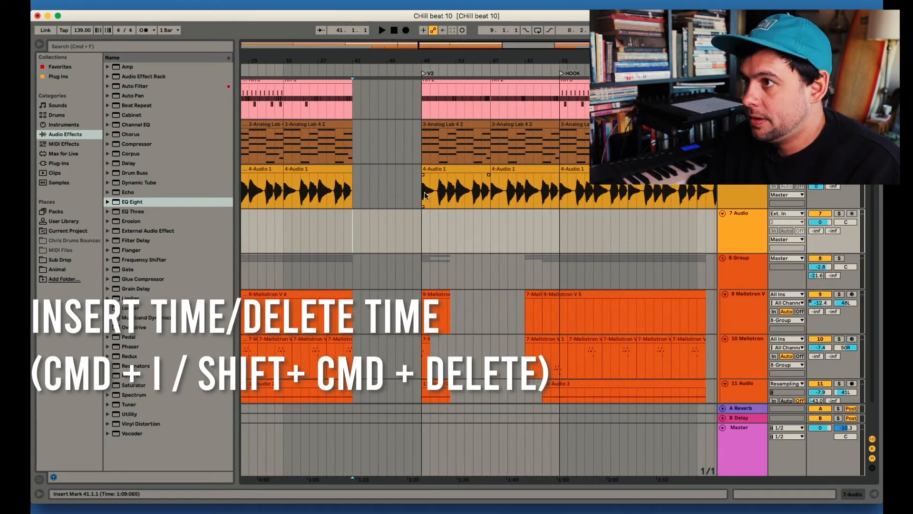
pyautogui.press('super+z')
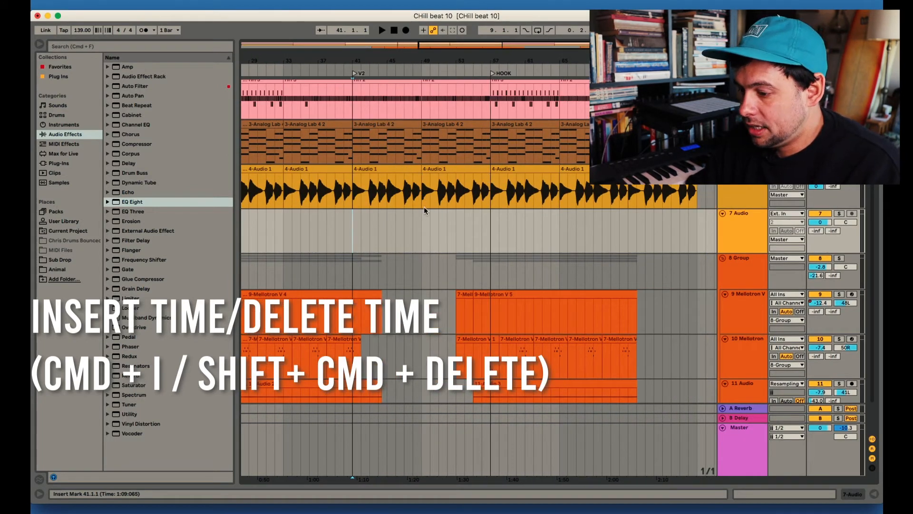
# Delete the time from bar 49 to bar 57 across the whole arrangement, and undo the deletion
pyautogui.scroll(6, 424, 207)
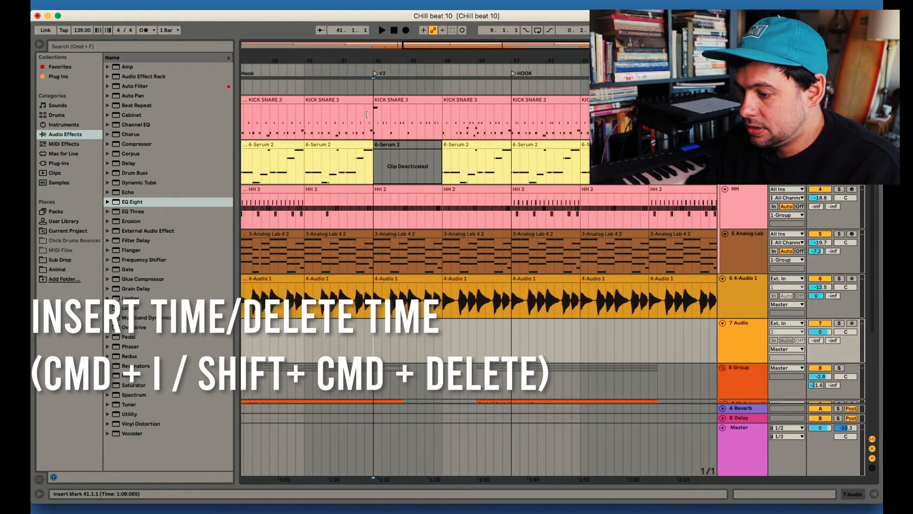
pyautogui.moveTo(373, 113); pyautogui.dragTo(452, 309)
pyautogui.click(452, 310)
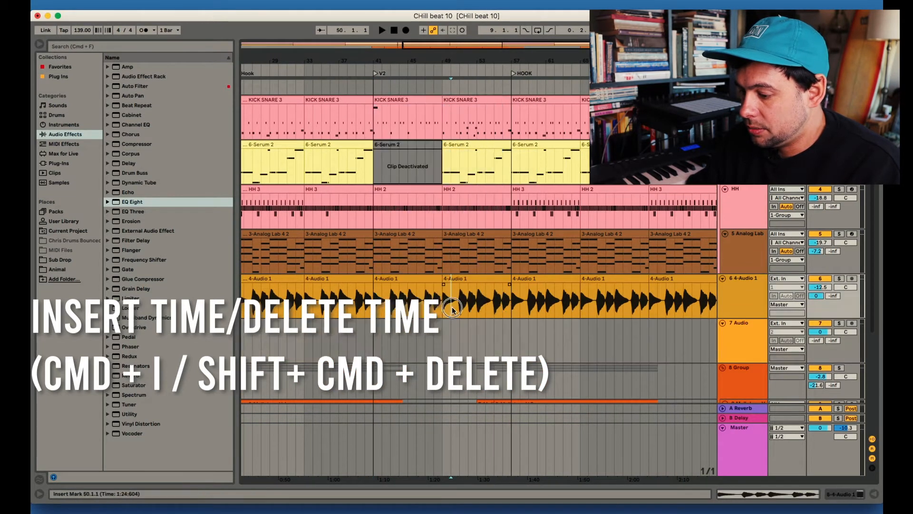
pyautogui.moveTo(443, 132); pyautogui.dragTo(509, 313)
pyautogui.scroll(-5, 460, 197)
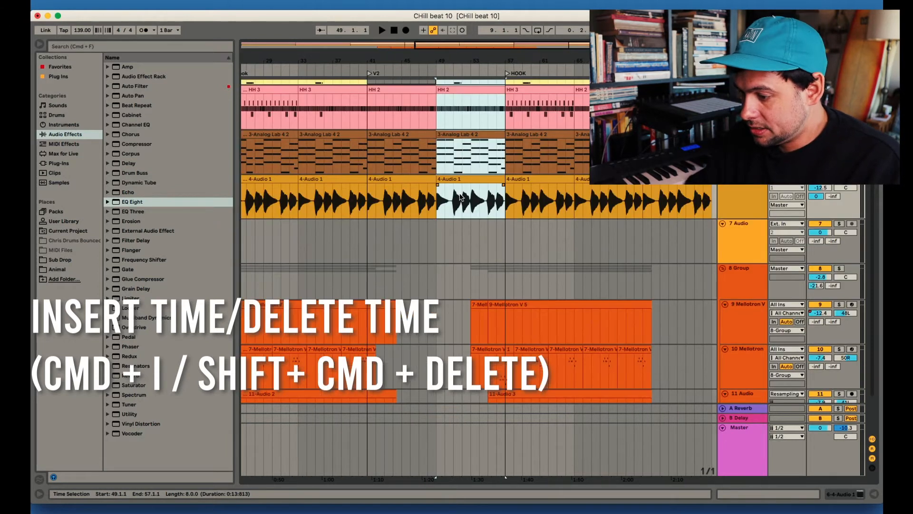
pyautogui.press('shift+super+BackSpace')
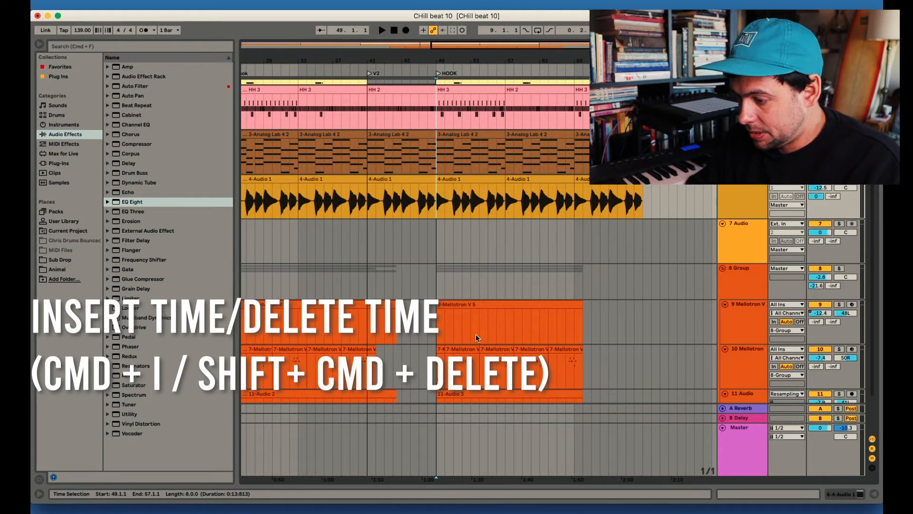
pyautogui.scroll(3, 475, 334)
pyautogui.press('super+z')
# Clear bars 49 to 57 on the KICK SNARE through 4-Audio 1 tracks and bars 53 to 57 on the 8 Group tracks
pyautogui.hscroll(2, 475, 294)
pyautogui.press('Delete')
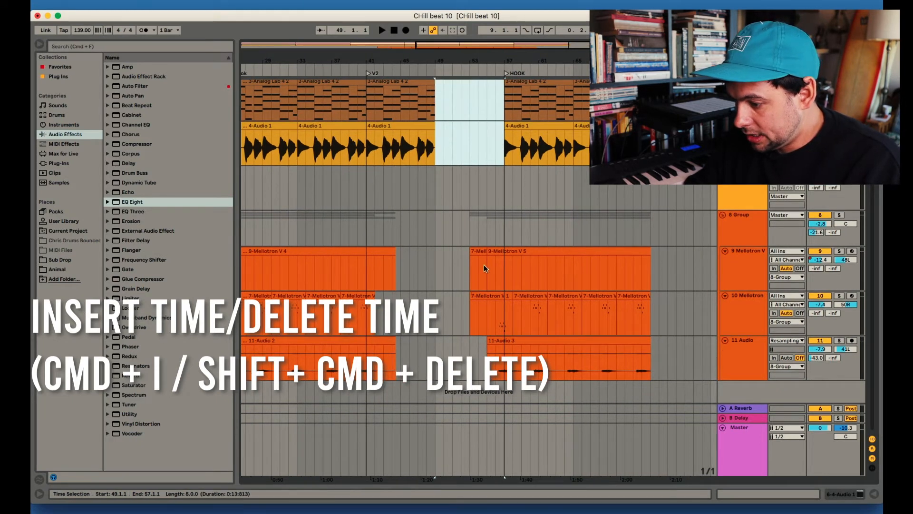
pyautogui.moveTo(471, 233); pyautogui.dragTo(504, 378)
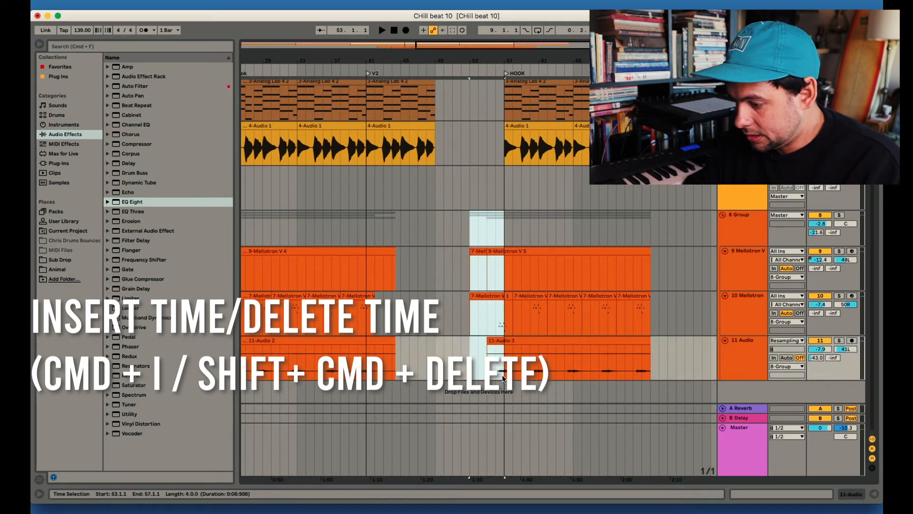
pyautogui.hscroll(2, 687, 347)
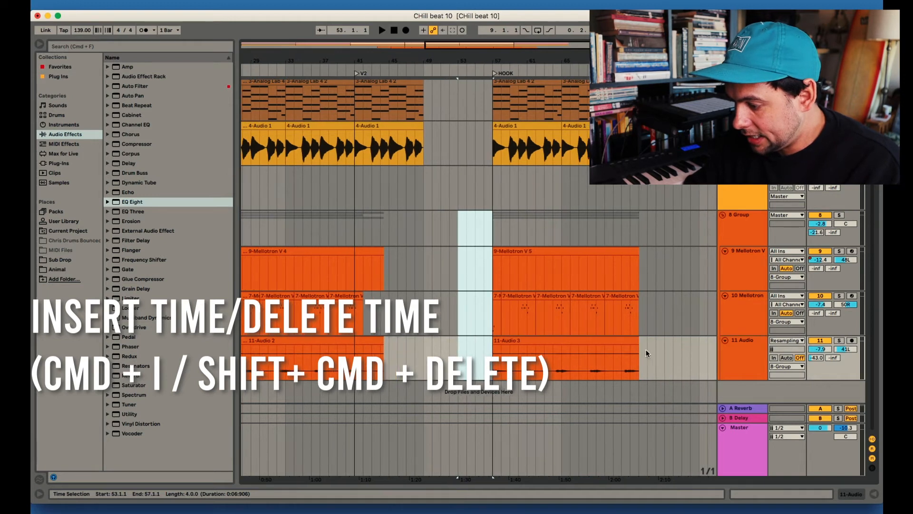
pyautogui.moveTo(709, 374); pyautogui.dragTo(494, 61)
pyautogui.moveTo(501, 122)
pyautogui.mouseDown()
pyautogui.moveTo(434, 124)
pyautogui.moveTo(502, 123)
pyautogui.mouseUp()
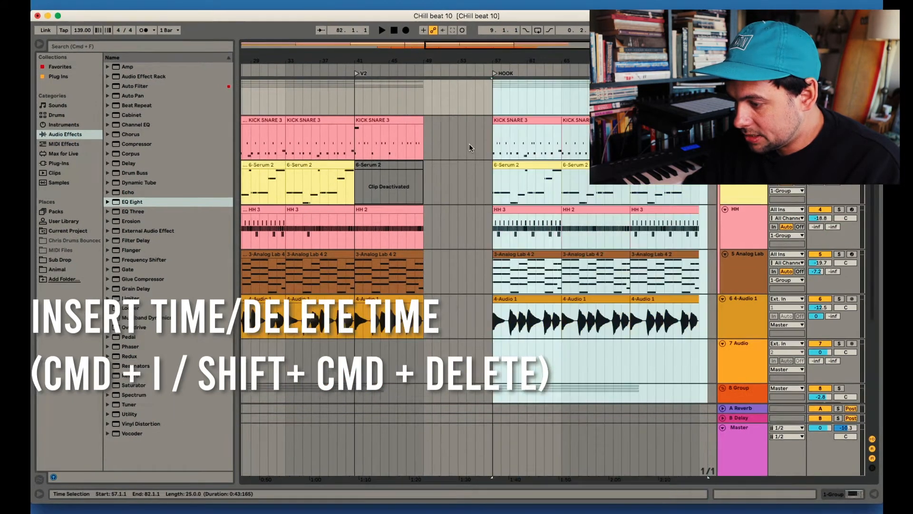
pyautogui.click(470, 147)
# Delete the empty time from bar 49 to bar 57 so the HOOK section directly follows V2's first eight bars
pyautogui.scroll(-2, 423, 120)
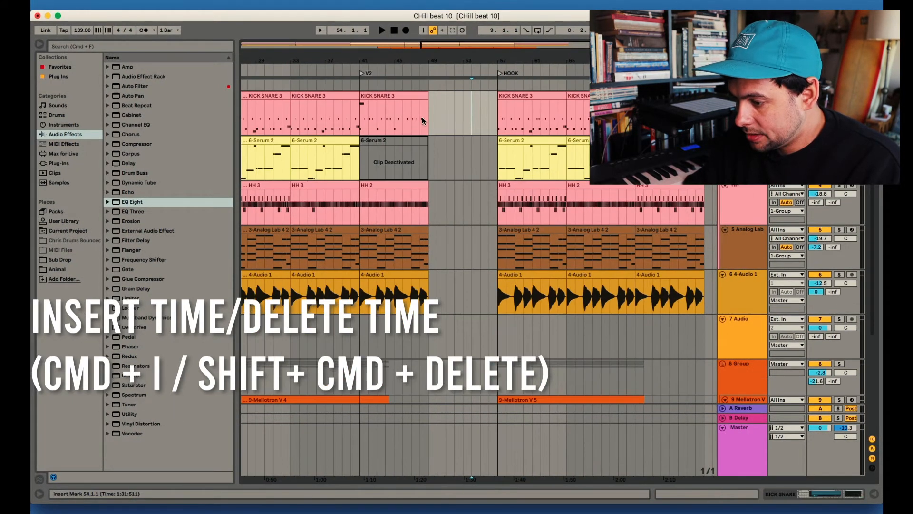
pyautogui.moveTo(428, 125); pyautogui.dragTo(495, 123)
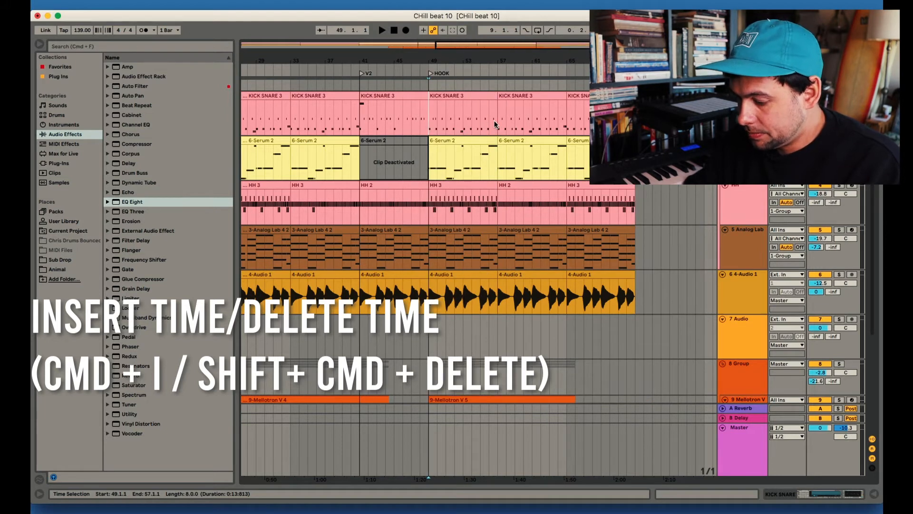
# Try inserting time into the arrangement at bar 49, where HOOK starts
pyautogui.press('super+i')
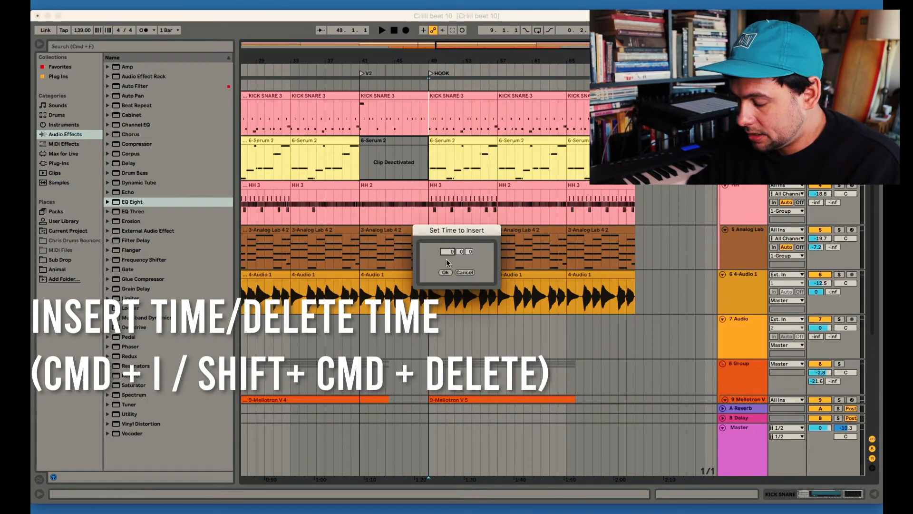
pyautogui.moveTo(454, 227); pyautogui.dragTo(454, 171)
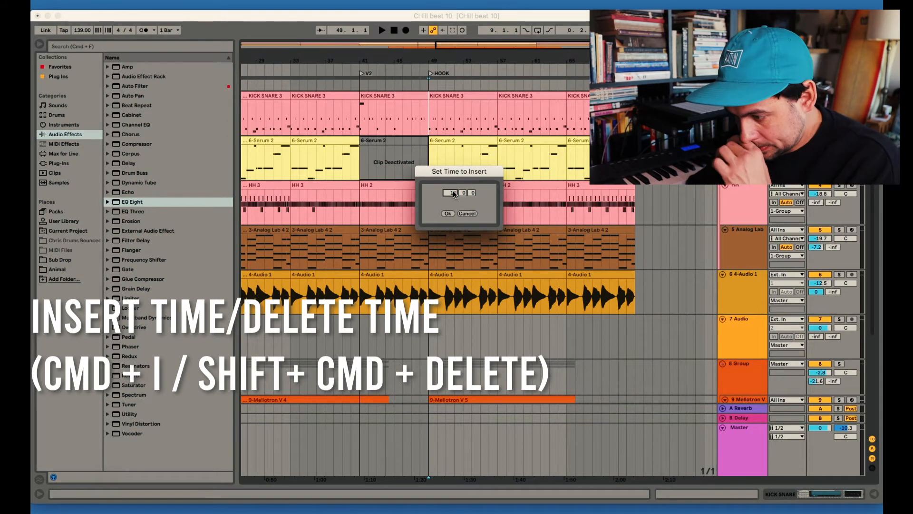
pyautogui.click(447, 214)
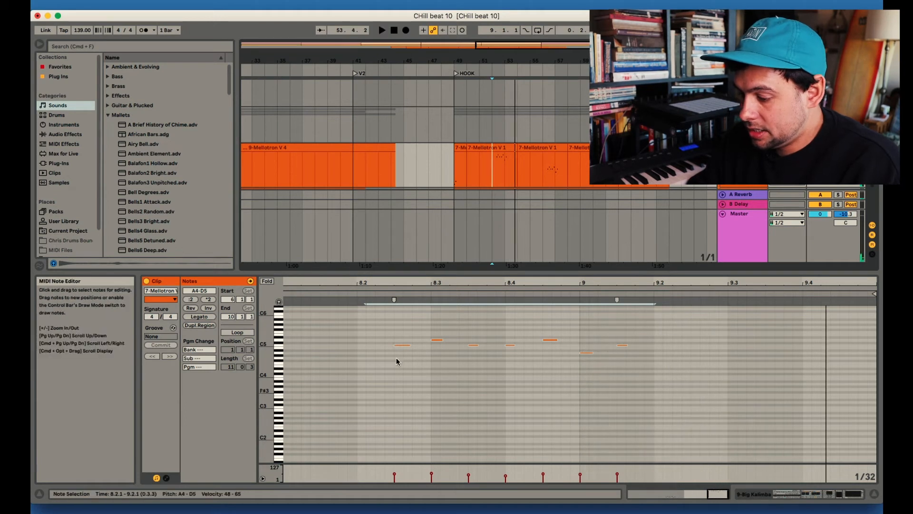
# Transpose the seven melody notes between 8.2.3 and 9.1.3 in the Mellotron clip down one octave to A3–D4, and back up
pyautogui.moveTo(387, 321); pyautogui.dragTo(650, 375)
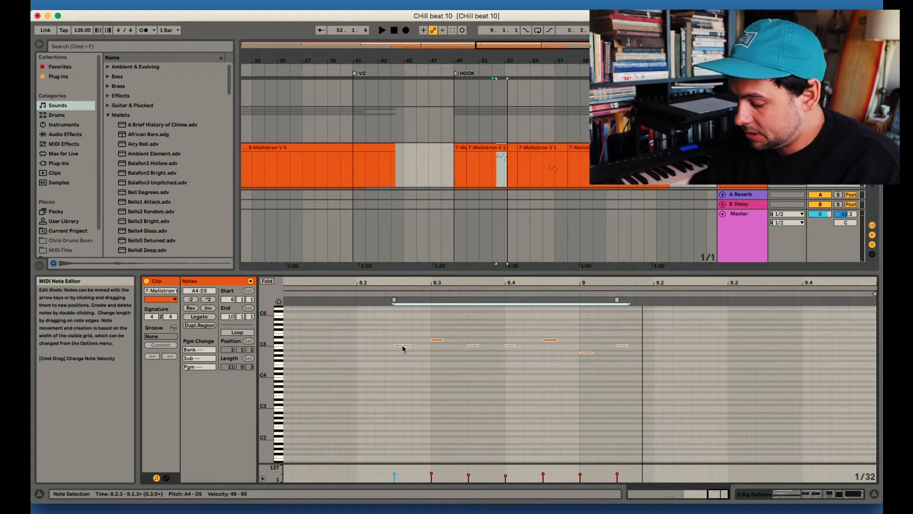
pyautogui.hotkey('shift', 'Down')
pyautogui.hotkey('shift', 'Down')
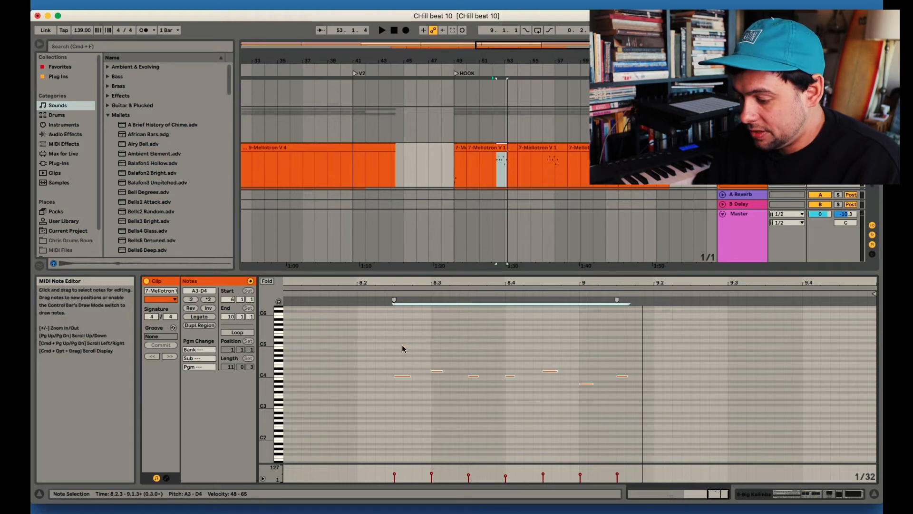
pyautogui.hotkey('shift', 'Up')
pyautogui.hotkey('shift', 'Up')
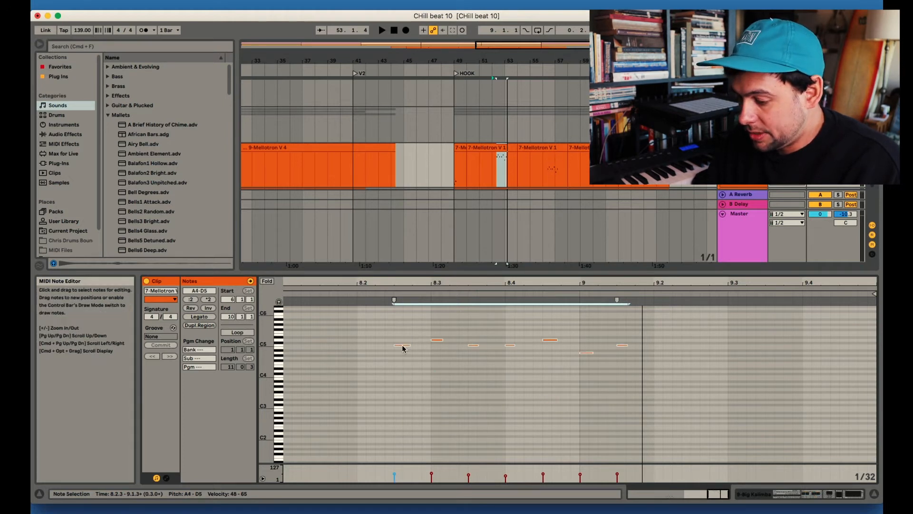
# Transpose the selected melody notes up one octave to A5–D6 and play the phrase
pyautogui.hotkey('shift', 'Up')
pyautogui.press('space')
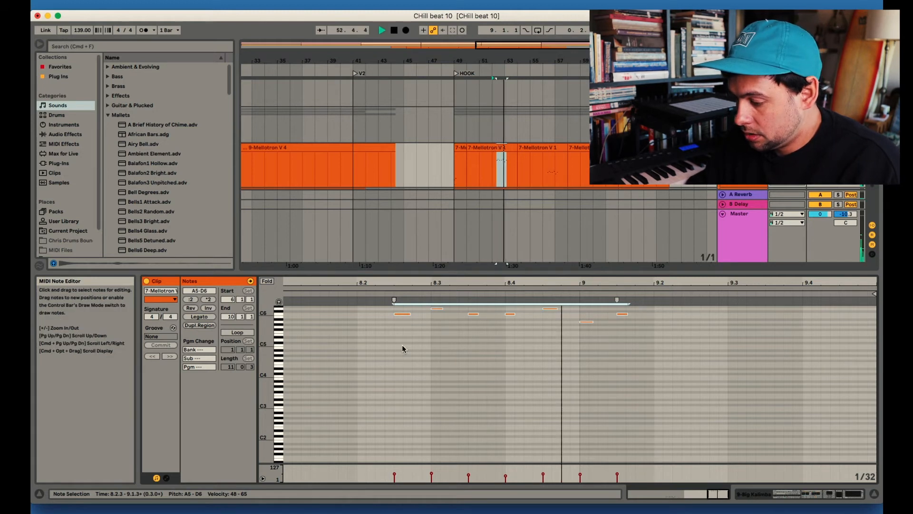
pyautogui.press('space')
# Transpose the selected melody notes down two octaves to A3–D4 and play the phrase
pyautogui.hotkey('shift', 'Down')
pyautogui.hotkey('shift', 'Down')
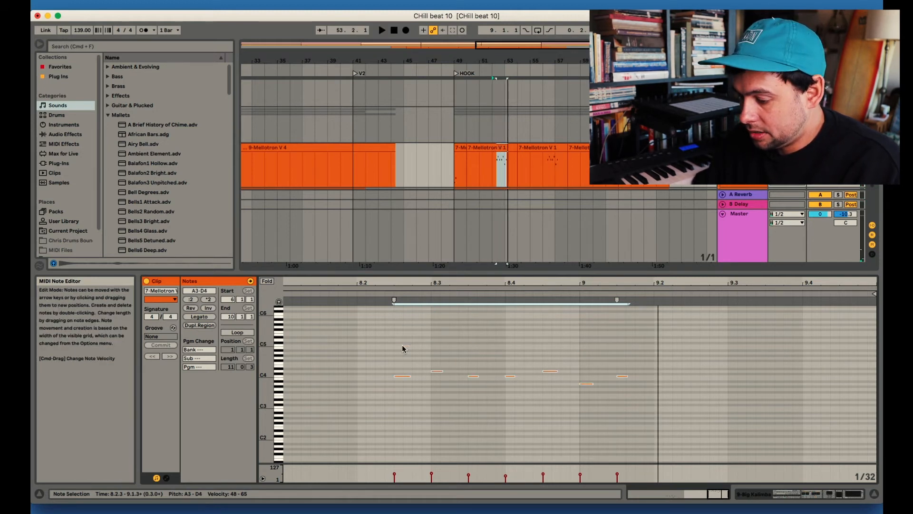
pyautogui.press('space')
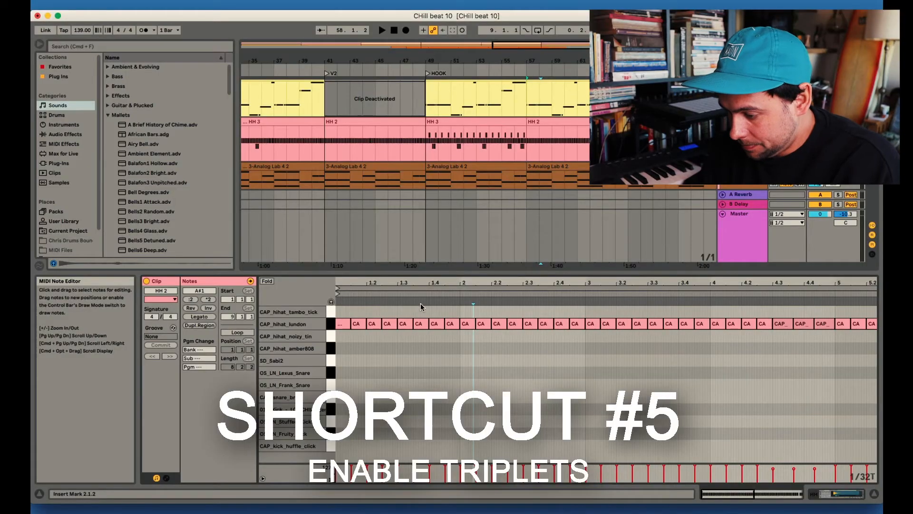
# Play the HH 2 clip to hear its CAP_hihat_london pattern
pyautogui.moveTo(420, 279); pyautogui.dragTo(377, 333)
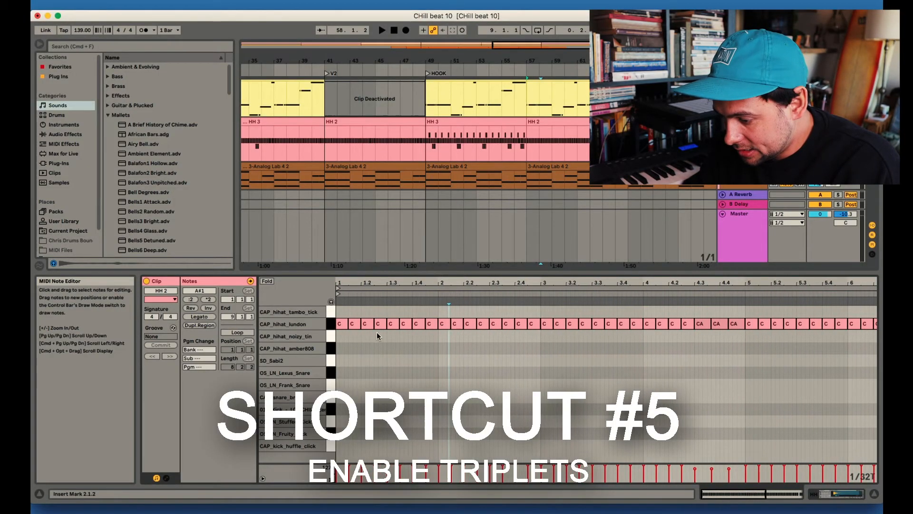
pyautogui.click(341, 301)
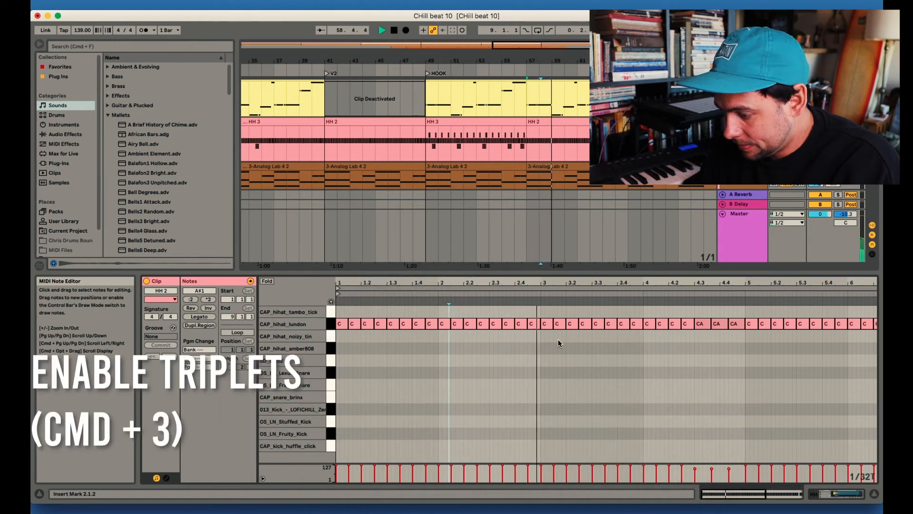
pyautogui.press('space')
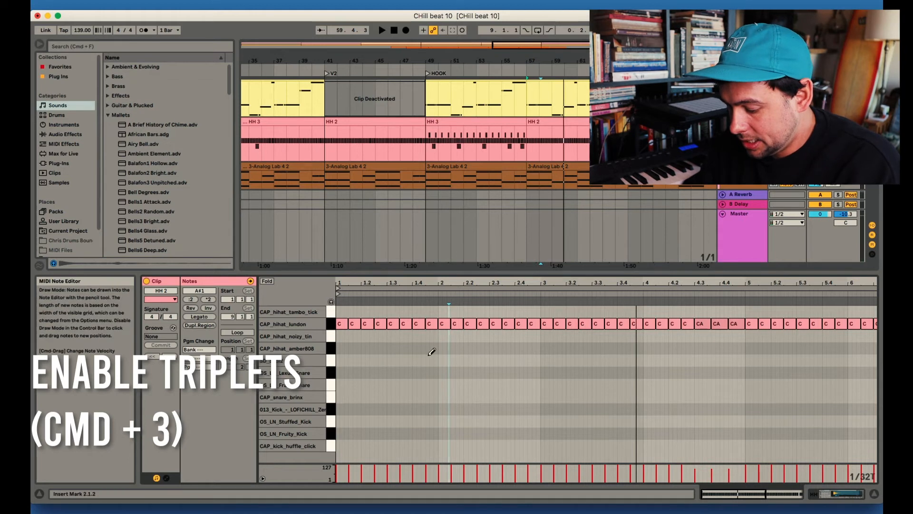
# Draw 1/32 CAP_hihat_london notes at the starts of bars 2 and 1 in the HH 2 clip, playing each roll
pyautogui.click(446, 322)
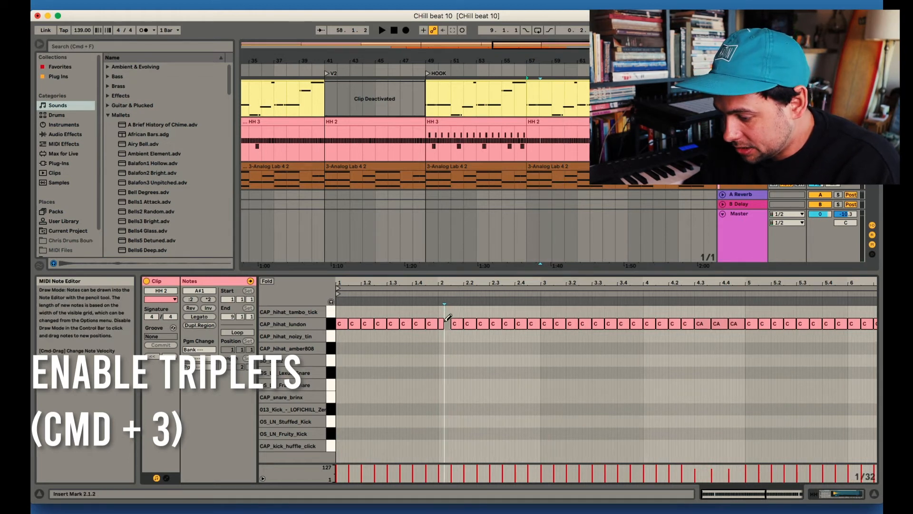
pyautogui.click(441, 324)
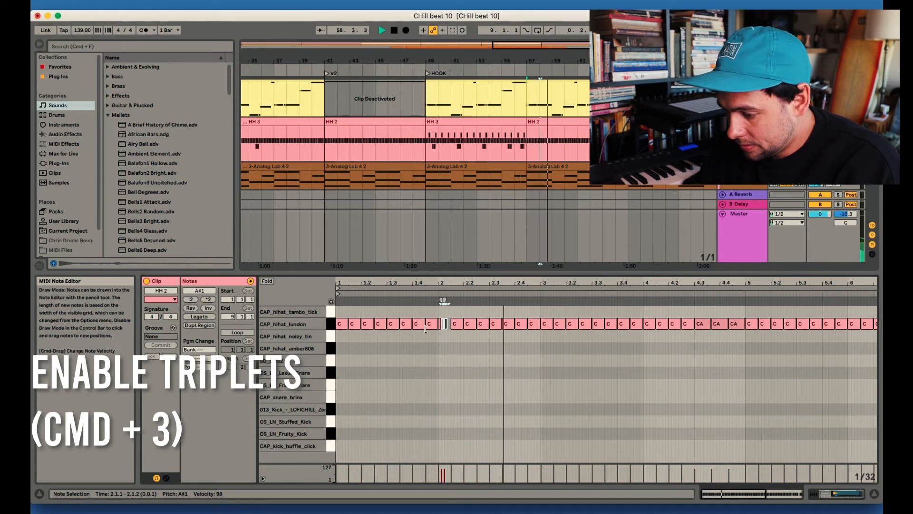
pyautogui.press('space')
pyautogui.click(339, 325)
pyautogui.click(341, 324)
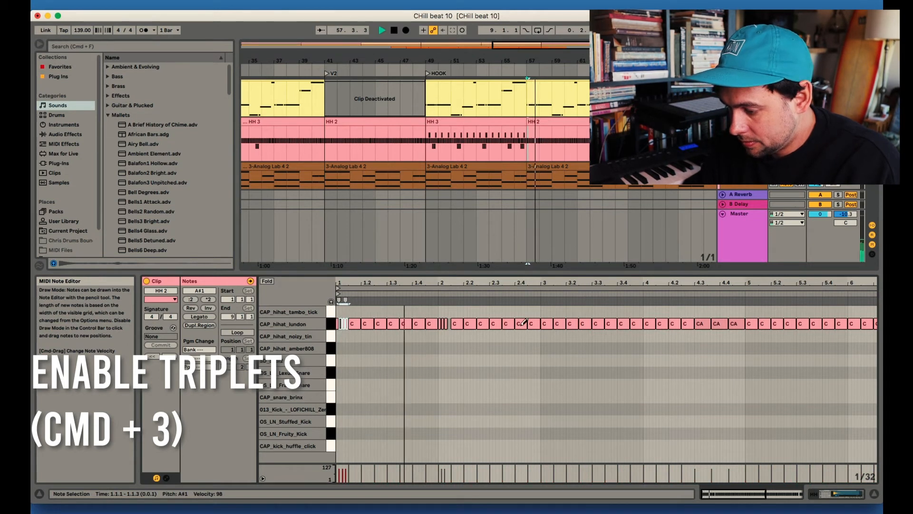
pyautogui.press('space')
# Draw a roll of 1/32 CAP_hihat_london notes at the start of bar 3 in the HH 2 clip and play it
pyautogui.click(548, 324)
pyautogui.click(549, 324)
pyautogui.click(544, 324)
pyautogui.click(544, 324)
pyautogui.moveTo(543, 324); pyautogui.dragTo(546, 323)
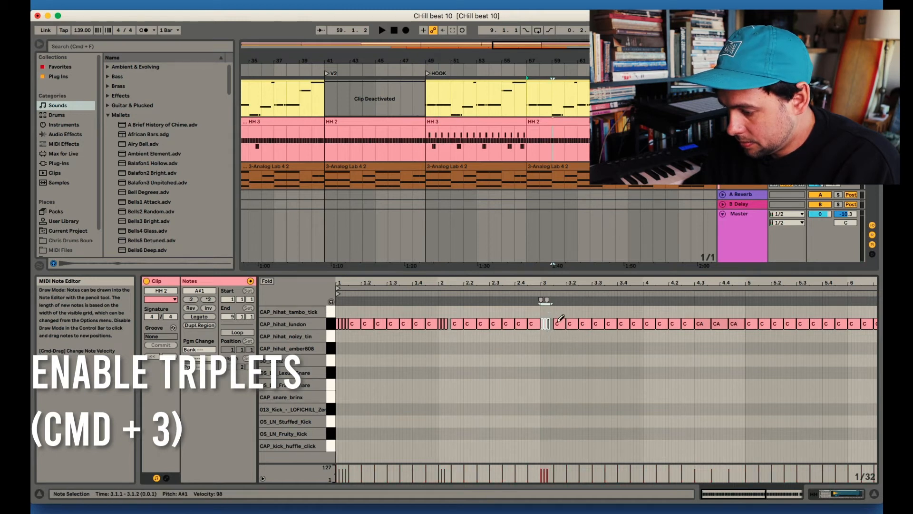
pyautogui.press('space')
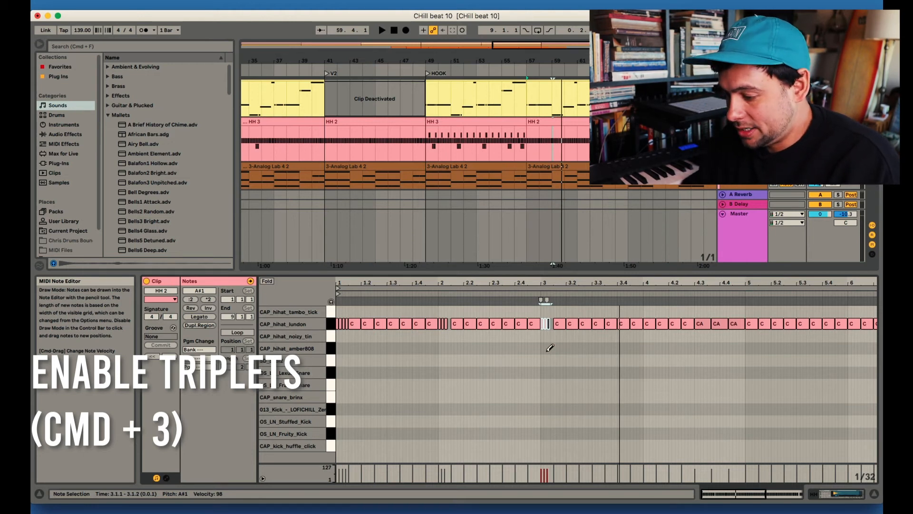
pyautogui.click(564, 323)
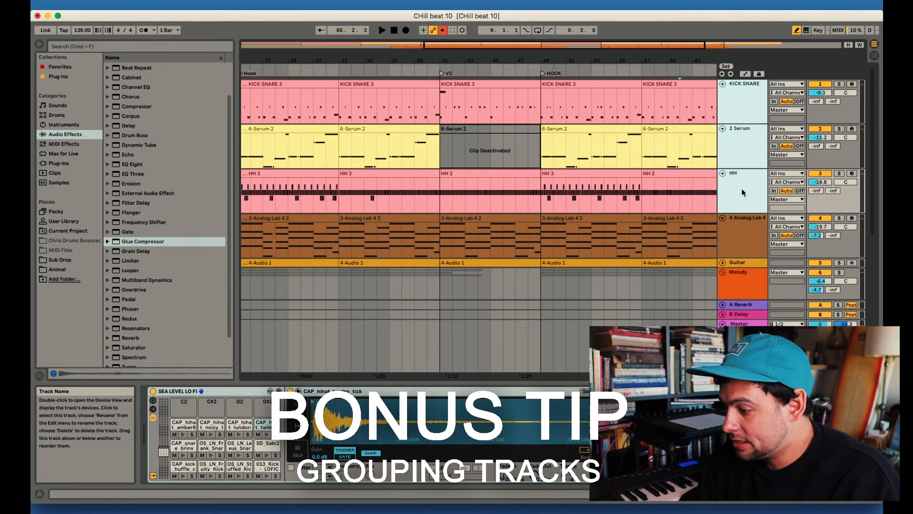
# Group the KICK SNARE, Serum and HH tracks and add Glue Compressor and Auto Filter to the group
pyautogui.press('super+g')
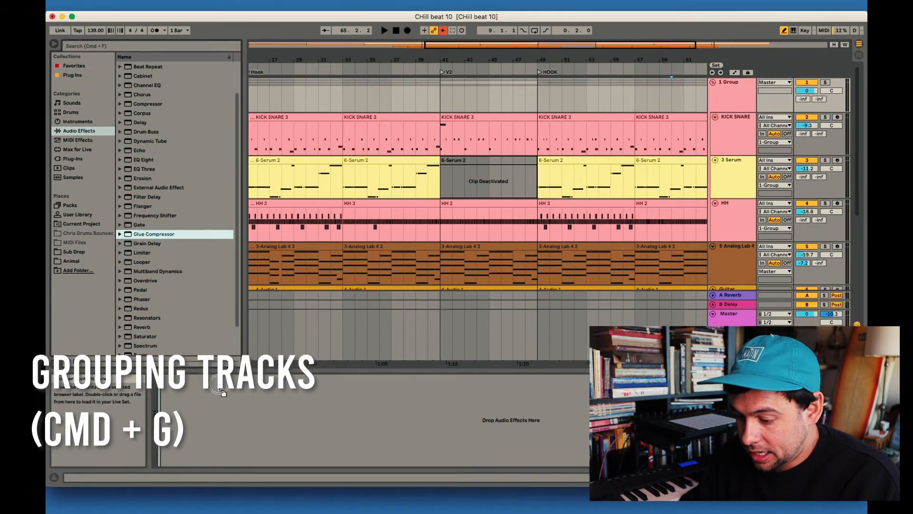
pyautogui.moveTo(220, 391); pyautogui.dragTo(219, 386)
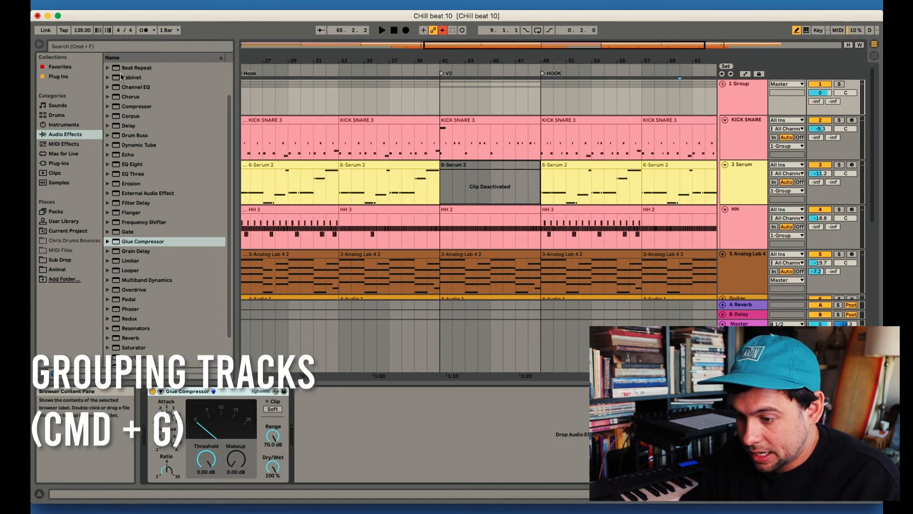
pyautogui.scroll(2, 120, 77)
pyautogui.moveTo(114, 86); pyautogui.dragTo(376, 405)
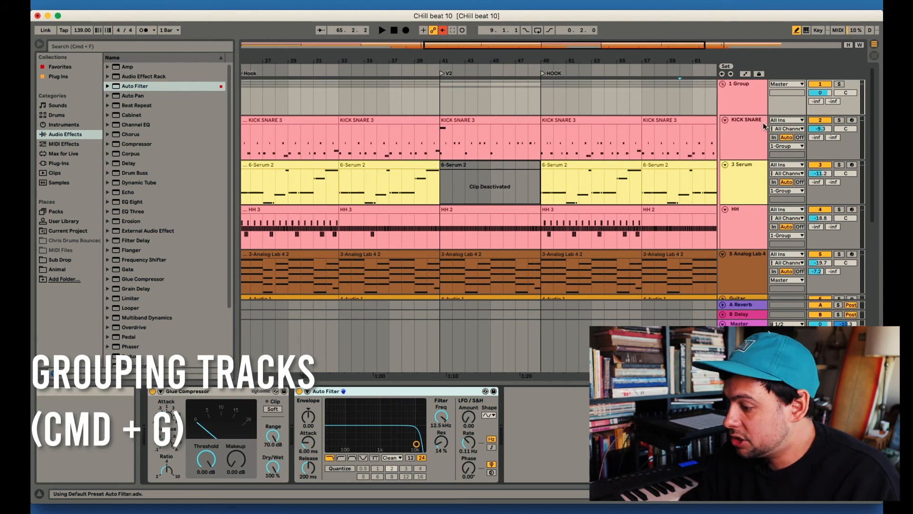
# Fold the Analog Lab track, and collapse and expand the new drum group and the Melody group
pyautogui.click(723, 84)
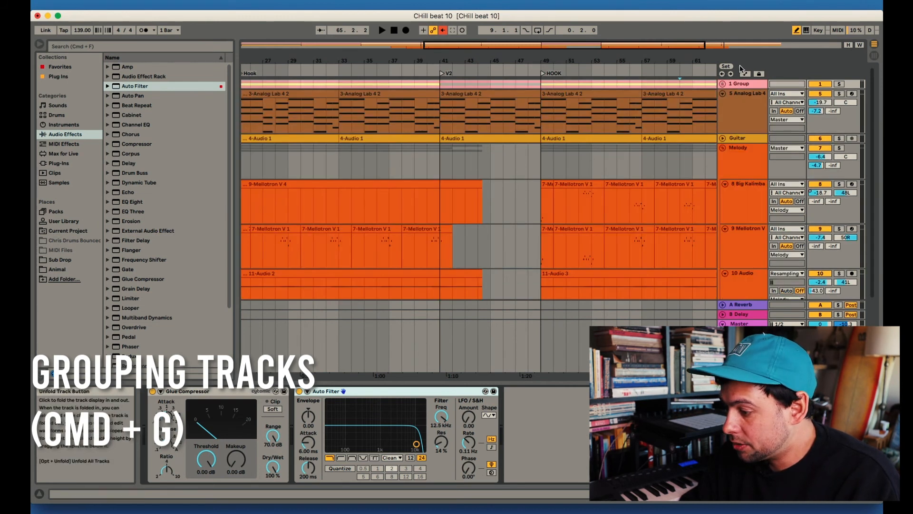
pyautogui.click(723, 94)
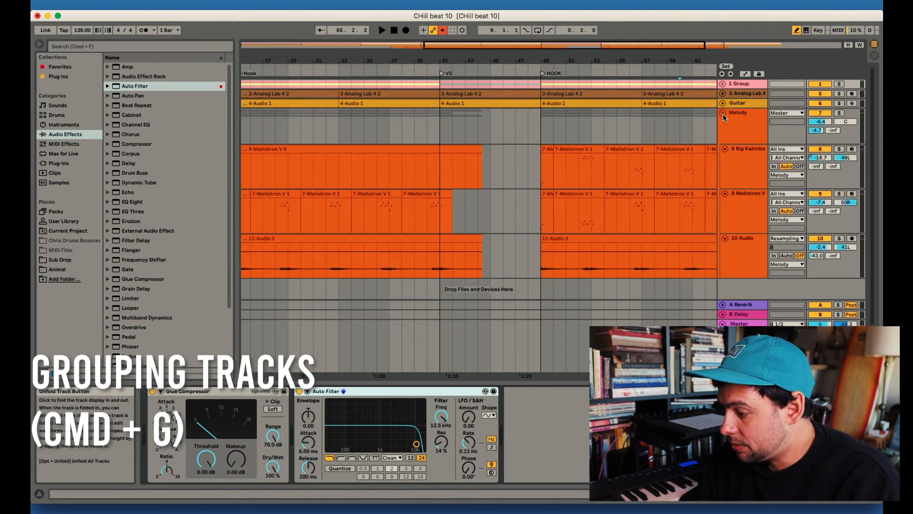
pyautogui.click(725, 116)
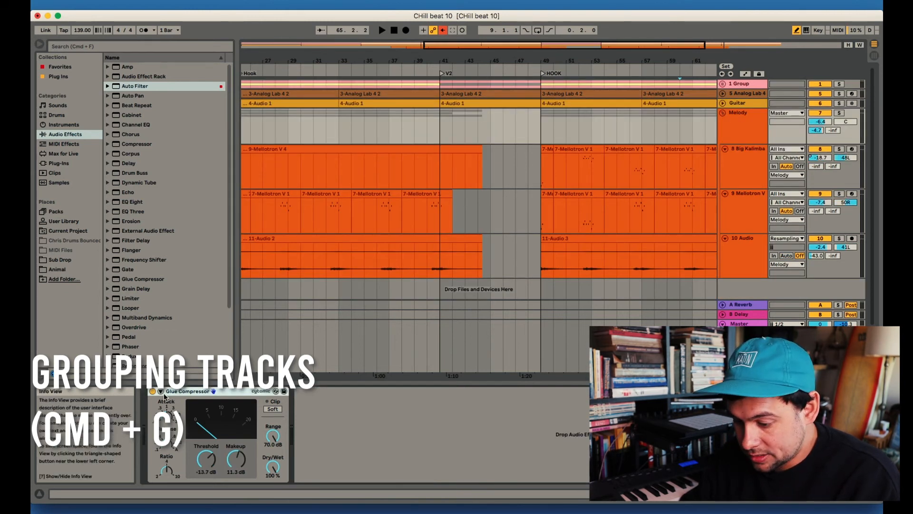
pyautogui.click(722, 115)
pyautogui.click(722, 114)
pyautogui.click(722, 114)
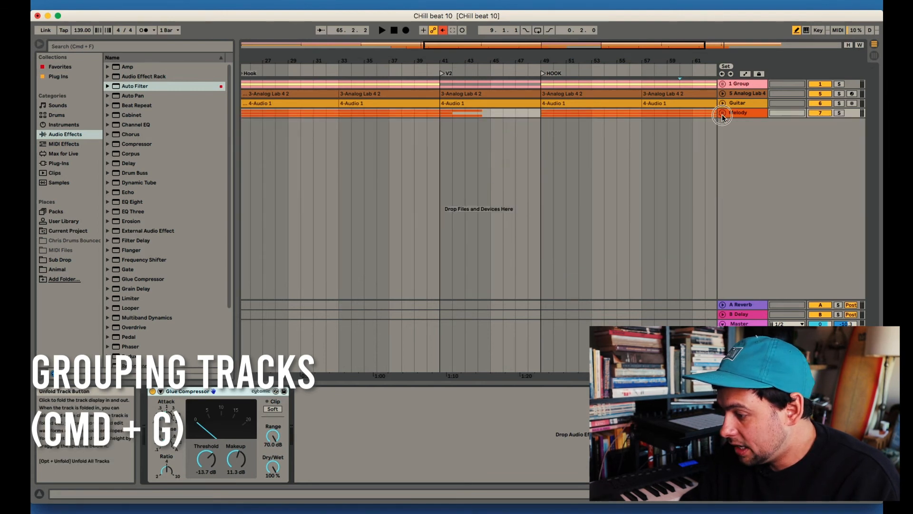
pyautogui.click(722, 114)
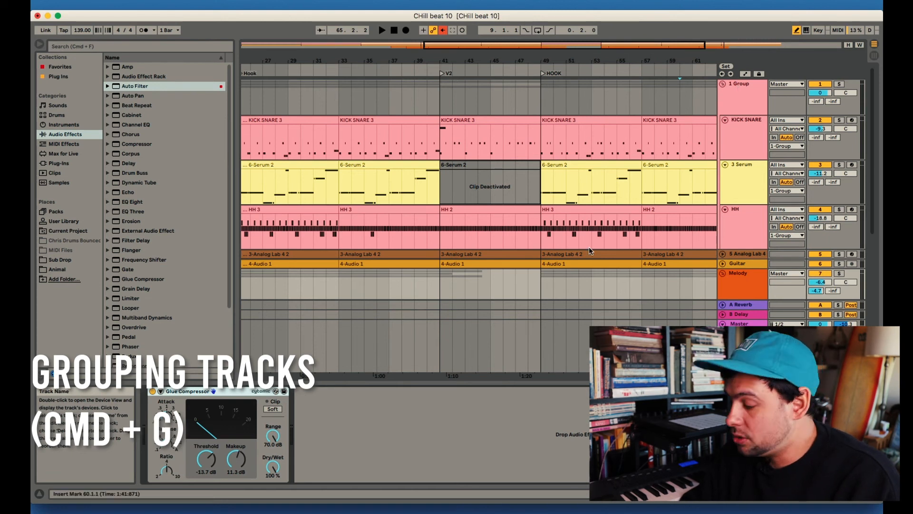
# Play the arrangement from bar 60 and solo the new drum group
pyautogui.click(693, 161)
pyautogui.press('space')
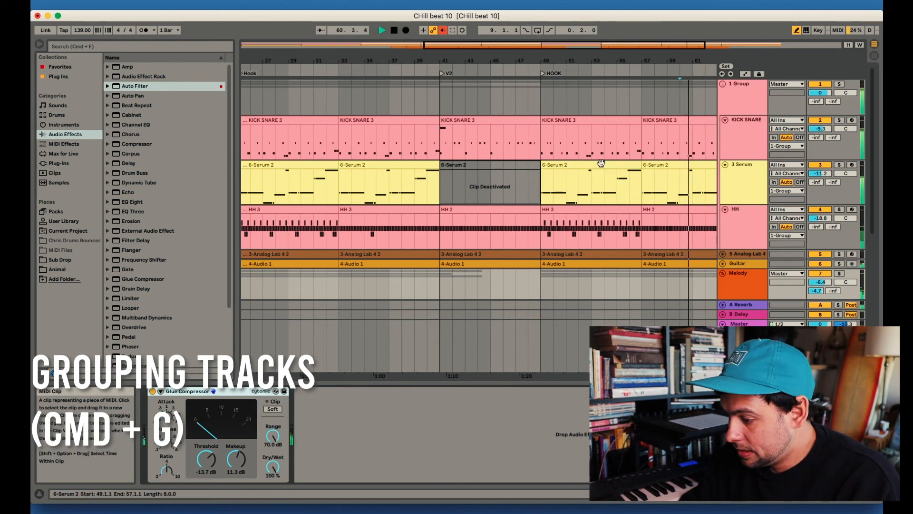
pyautogui.click(840, 84)
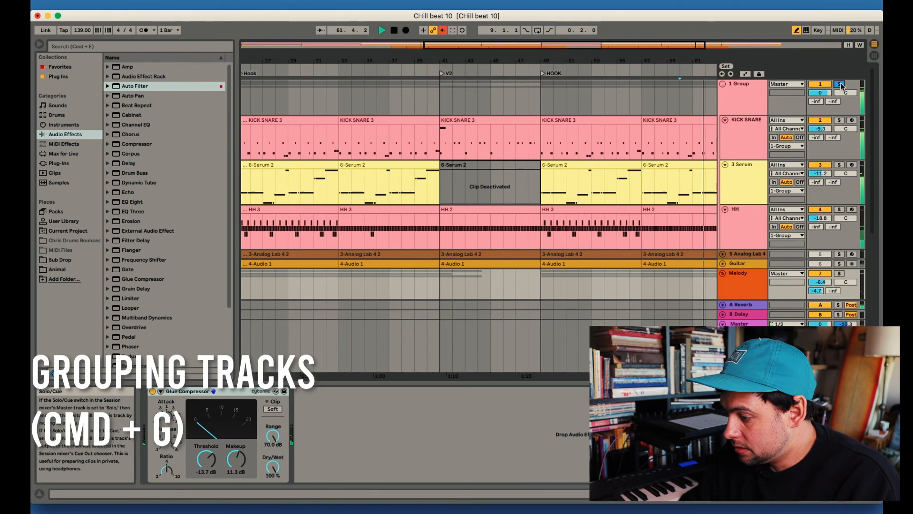
pyautogui.hscroll(4, 613, 212)
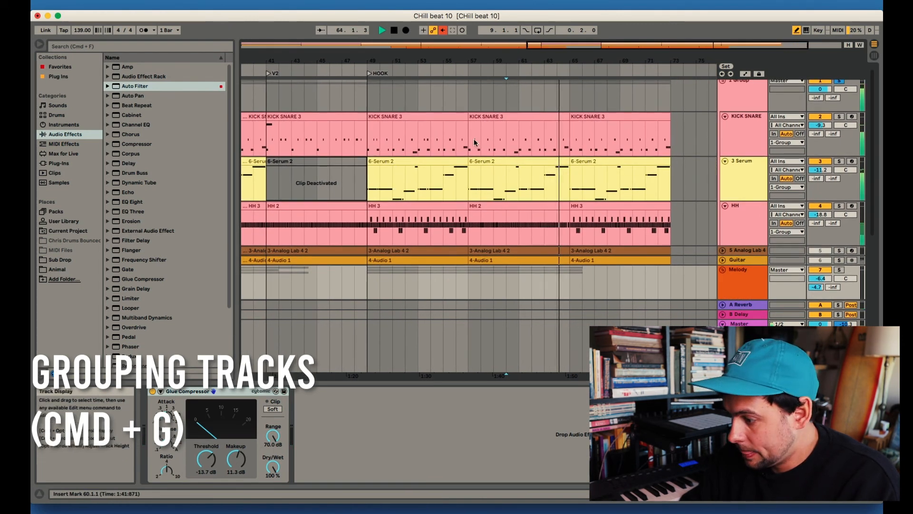
# Sweep the drum group's Auto Filter cutoff down to about 3 kHz and around 4 kHz during playback, and stop playback
pyautogui.click(751, 88)
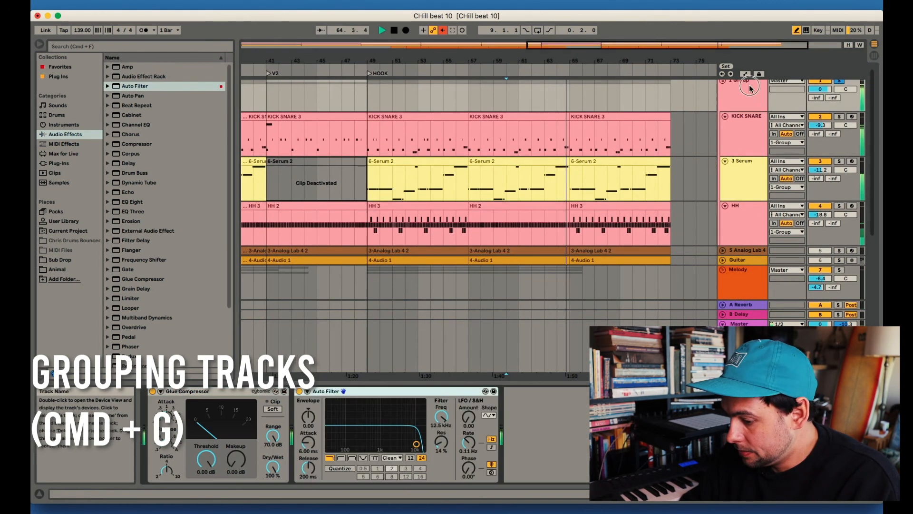
pyautogui.click(416, 446)
pyautogui.moveTo(416, 447); pyautogui.dragTo(395, 447)
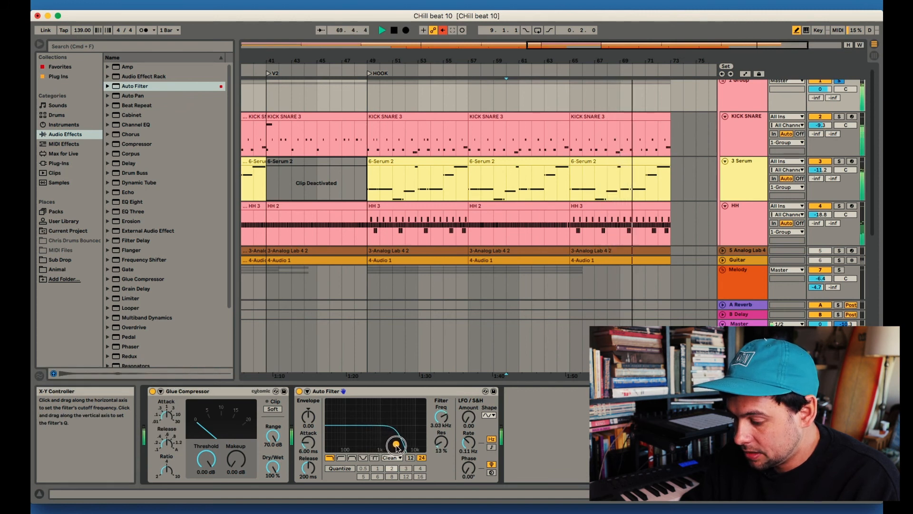
pyautogui.moveTo(399, 447); pyautogui.dragTo(402, 447)
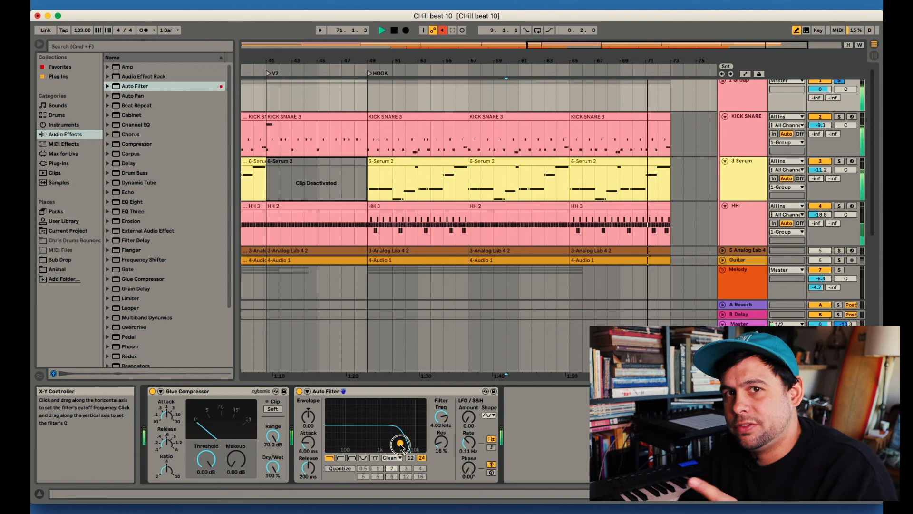
pyautogui.moveTo(402, 447)
pyautogui.mouseDown()
pyautogui.moveTo(382, 447)
pyautogui.moveTo(402, 443)
pyautogui.moveTo(390, 444)
pyautogui.mouseUp()
pyautogui.press('space')
# Place the insert marker at bar 49 and select the Melody group track
pyautogui.click(378, 231)
pyautogui.scroll(-5, 378, 214)
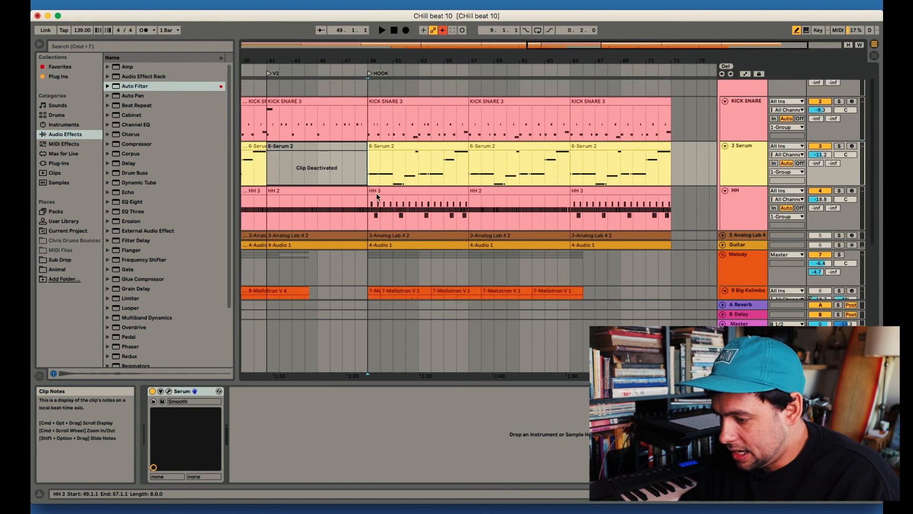
pyautogui.scroll(-3, 378, 194)
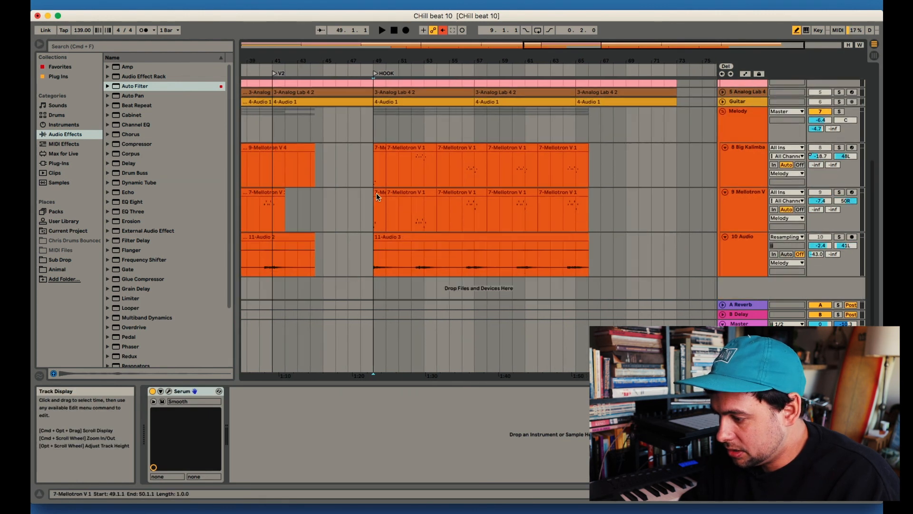
pyautogui.click(740, 116)
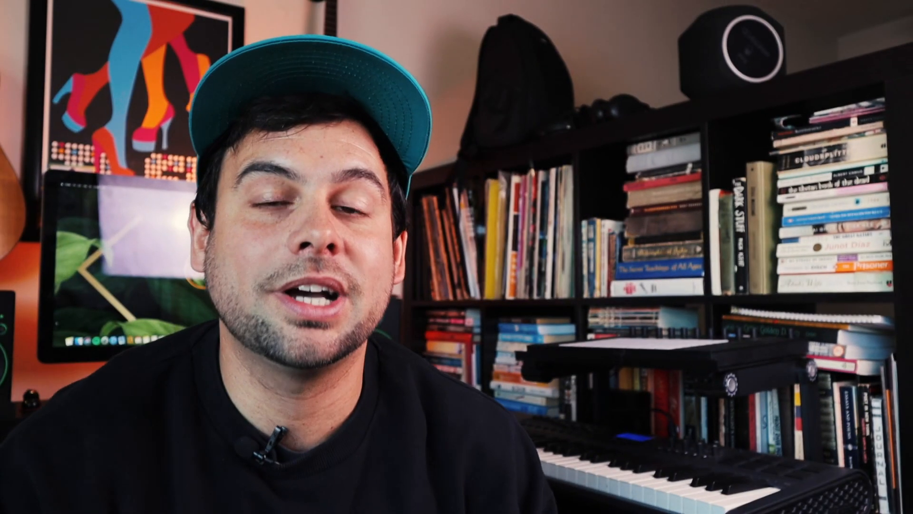